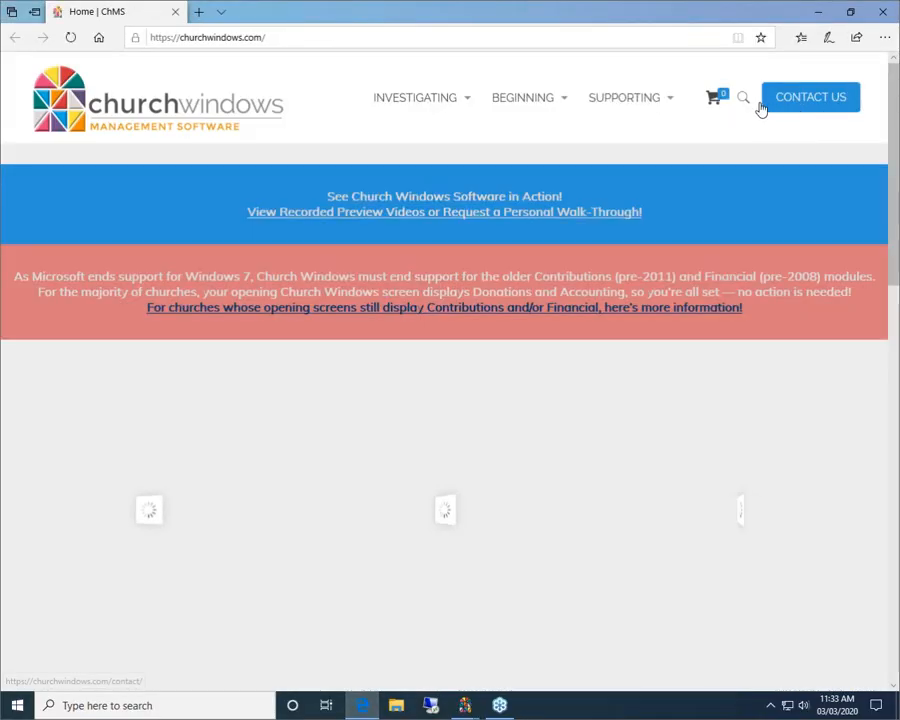
- Search the Church Windows website for "report bills"
{"action": "left_click", "coordinate": [742, 101]}
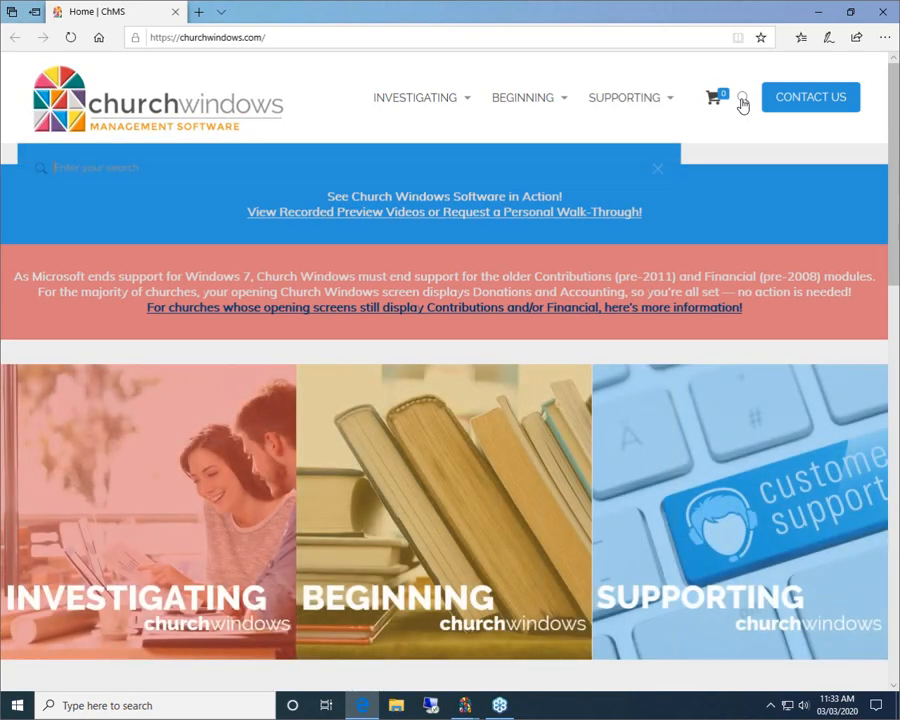
{"action": "type", "text": "report bills"}
{"action": "key", "text": "Return"}
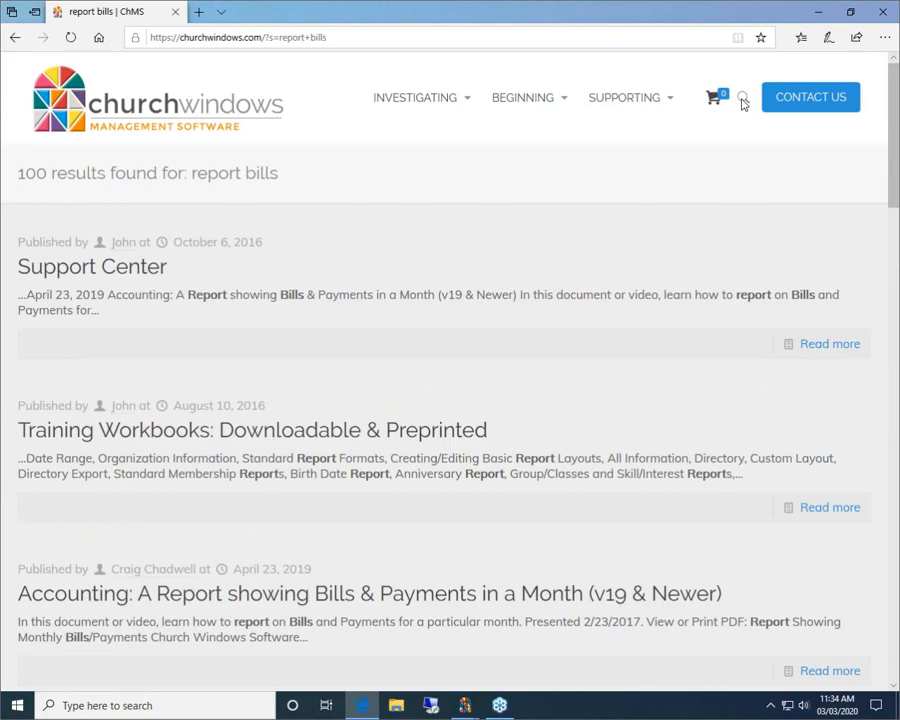
- Open the article on a report showing bills and payments in a month and view its Report Showing Monthly Bills/Payments PDF
{"action": "scroll", "coordinate": [712, 228], "scroll_direction": "down", "scroll_amount": 2}
{"action": "scroll", "coordinate": [712, 237], "scroll_direction": "down", "scroll_amount": 2}
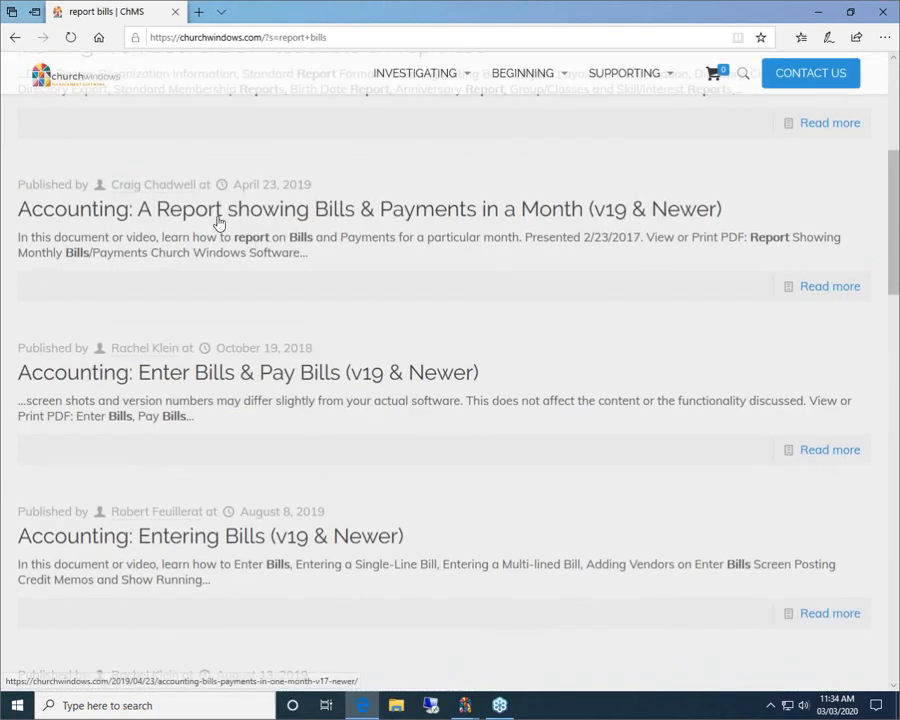
{"action": "left_click", "coordinate": [217, 220]}
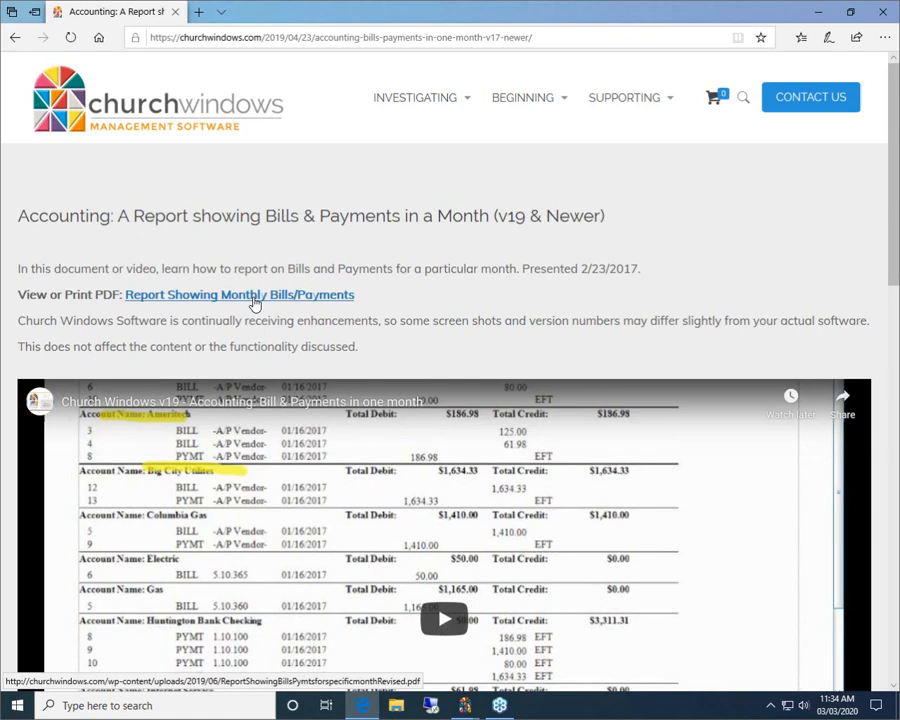
{"action": "left_click", "coordinate": [255, 304]}
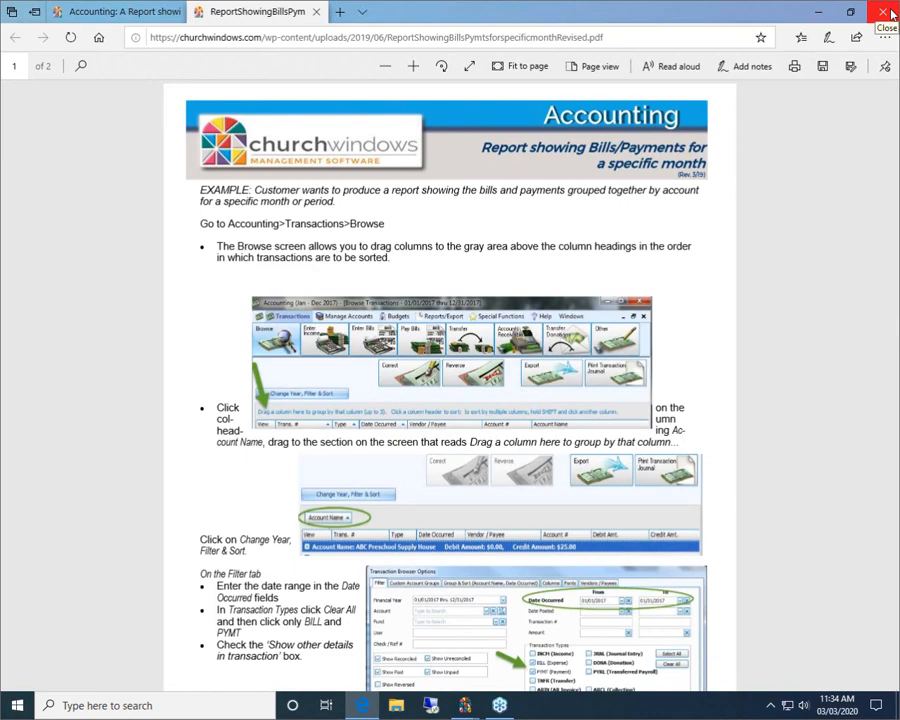
- Close the browser with all its tabs, then switch to Church Windows and open its Accounting module in a maximized window
{"action": "left_click", "coordinate": [889, 12]}
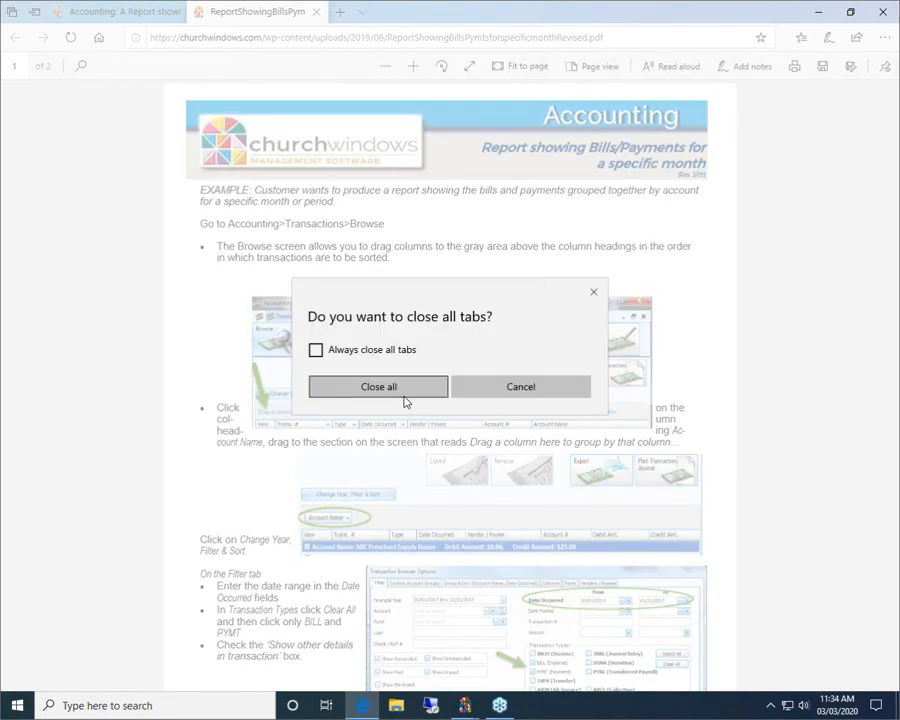
{"action": "left_click", "coordinate": [397, 392]}
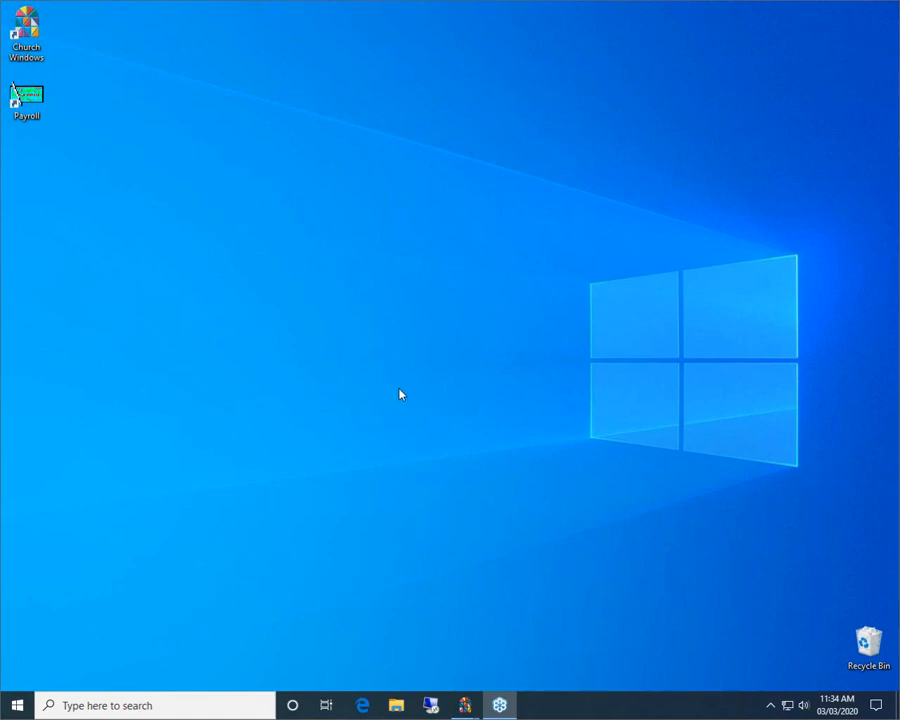
{"action": "mouse_move", "coordinate": [462, 708]}
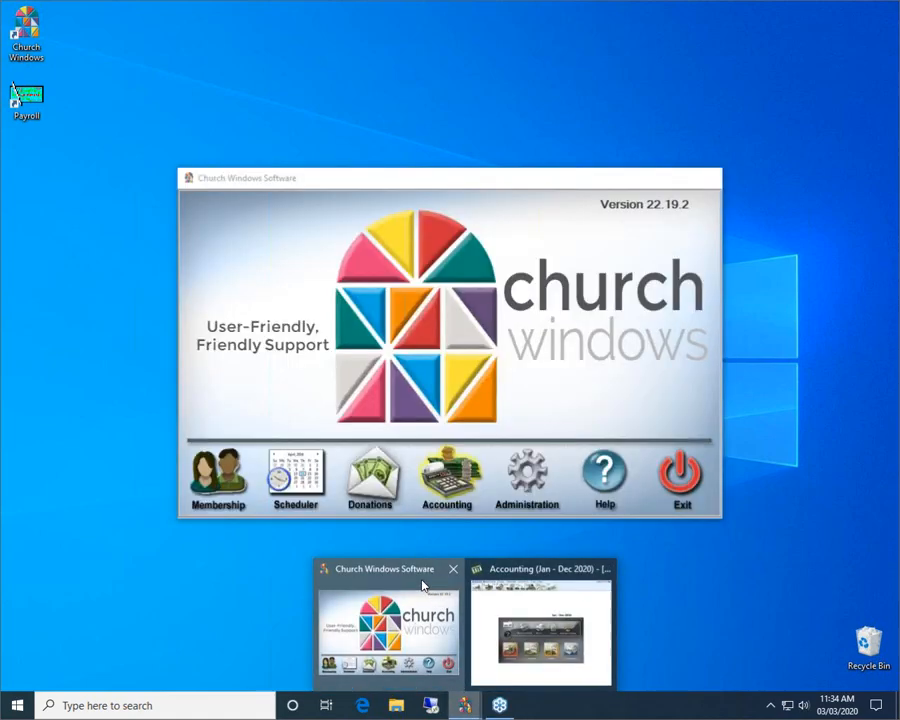
{"action": "left_click", "coordinate": [422, 585]}
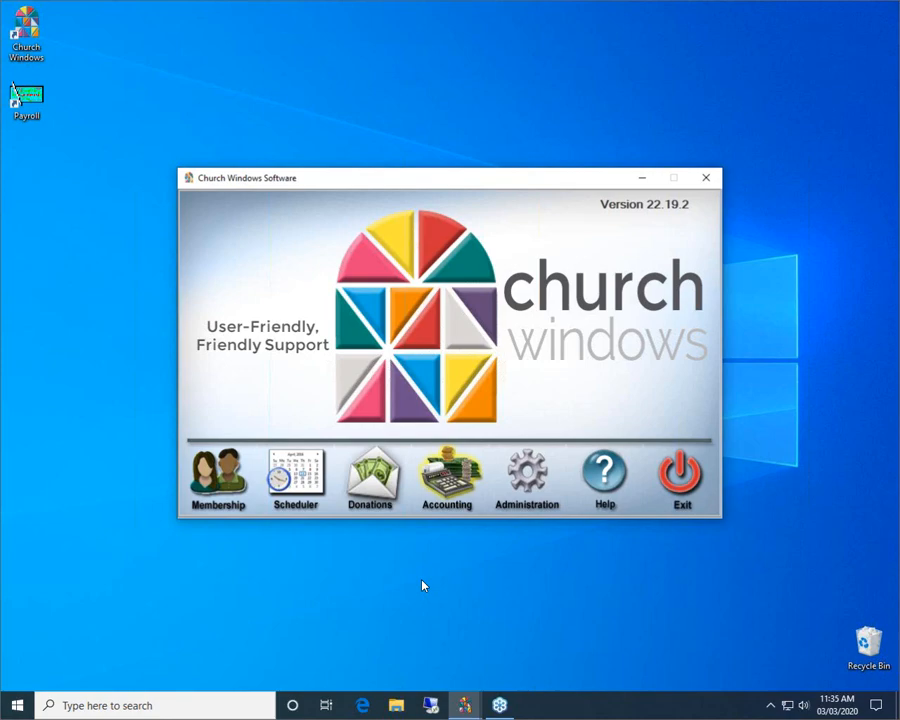
{"action": "left_click", "coordinate": [456, 478]}
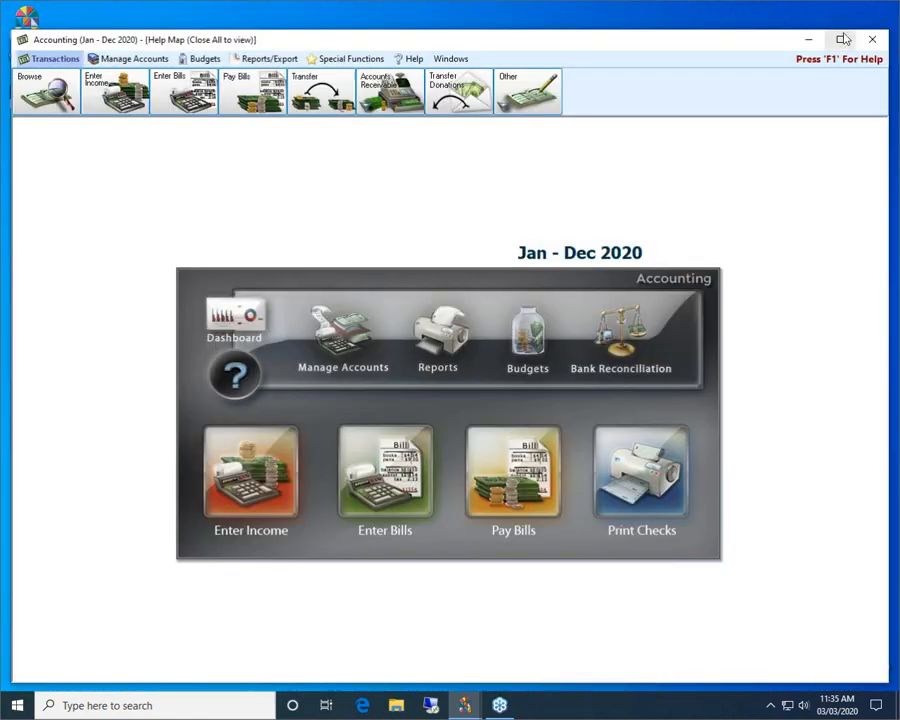
{"action": "left_click", "coordinate": [843, 38]}
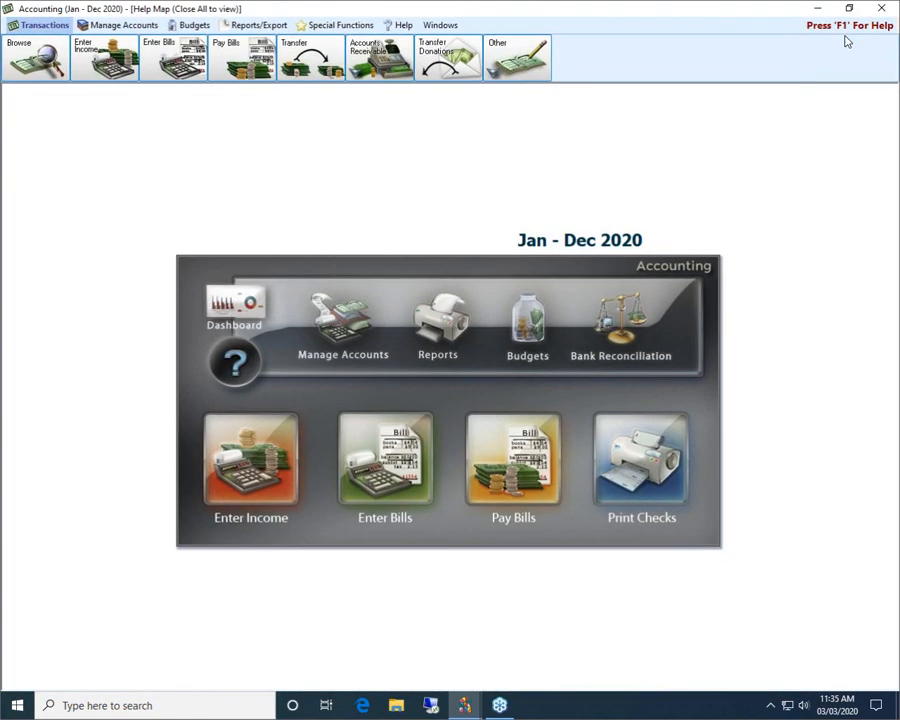
- Open the transaction browser and group the transactions by Account Name
{"action": "left_click", "coordinate": [48, 24]}
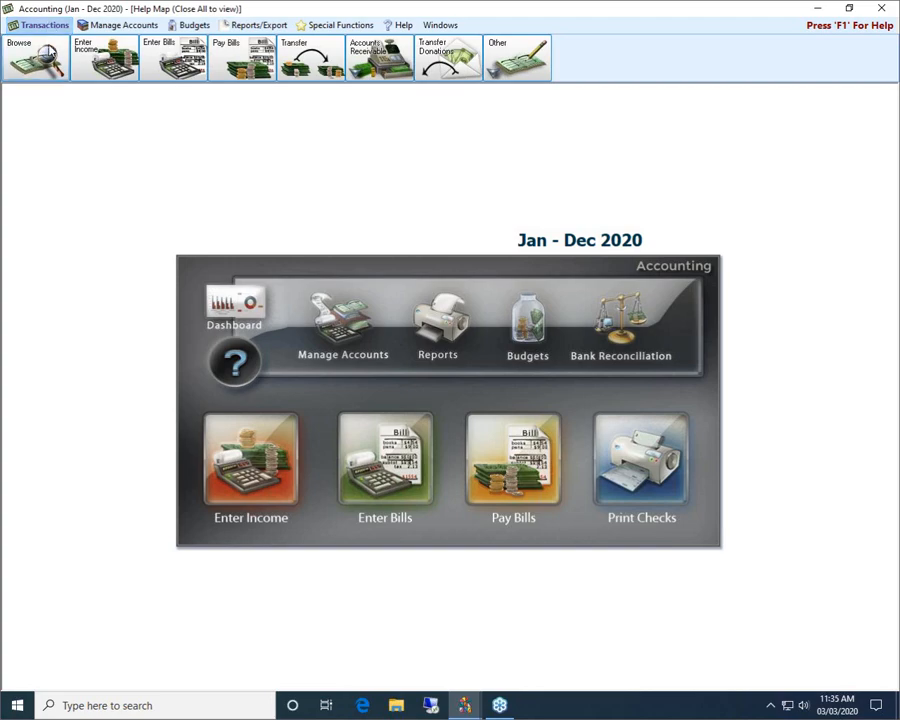
{"action": "left_click", "coordinate": [48, 57]}
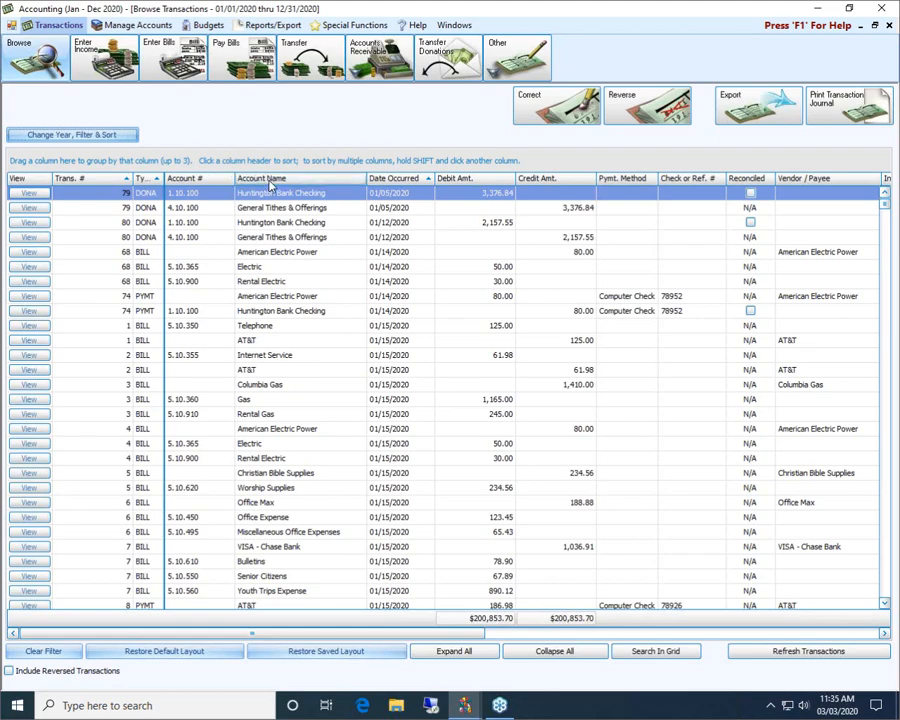
{"action": "left_click_drag", "start_coordinate": [270, 183], "coordinate": [91, 166]}
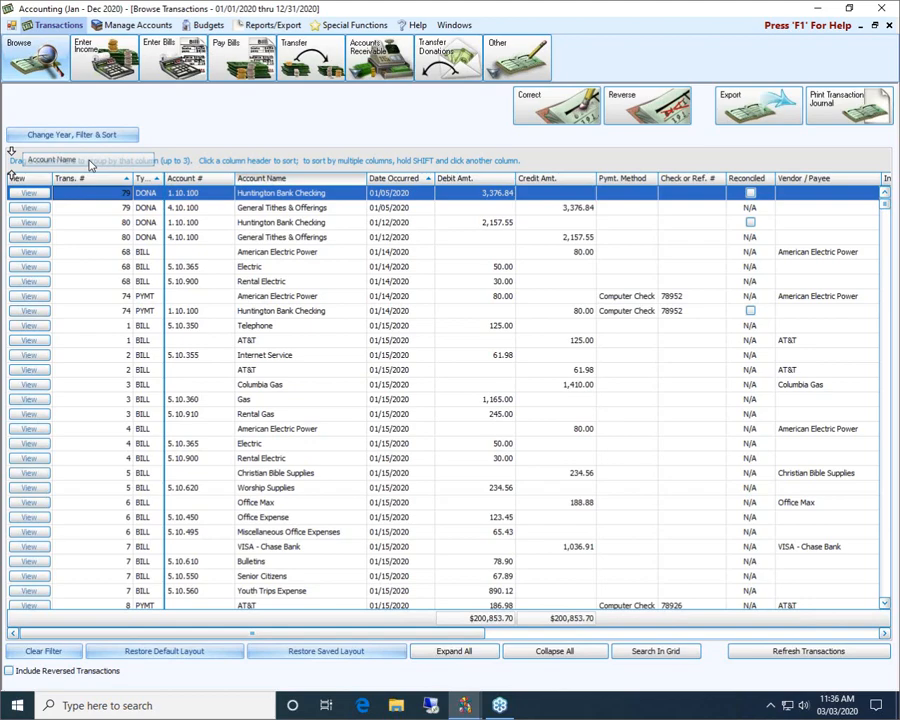
{"action": "left_click_drag", "start_coordinate": [91, 165], "coordinate": [114, 164]}
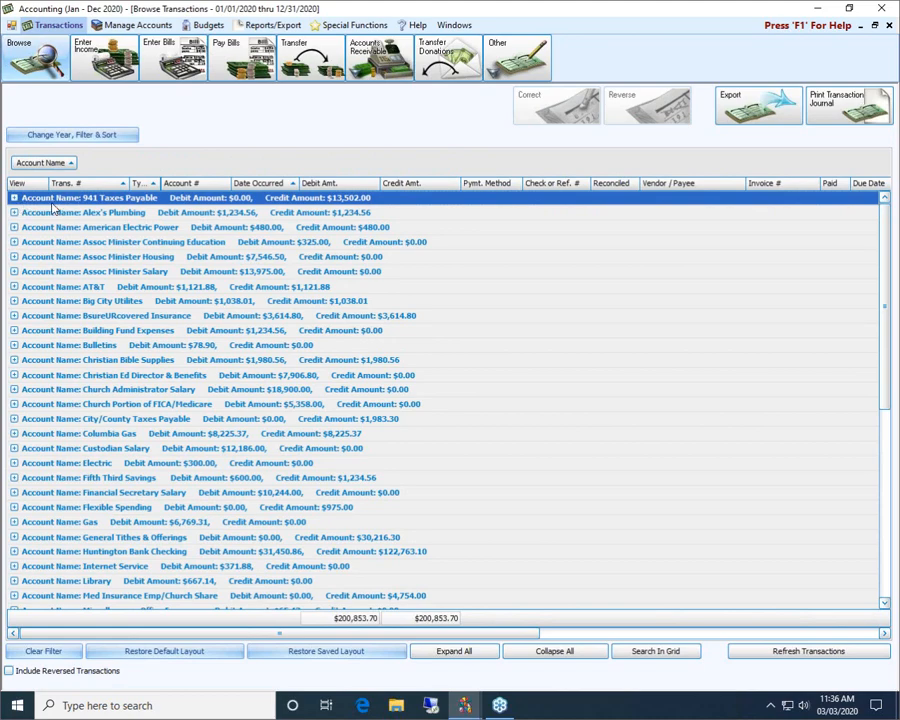
- Set the transaction filter's Date Occurred range from 01/01/2020 to 01/31/2020
{"action": "left_click", "coordinate": [81, 142]}
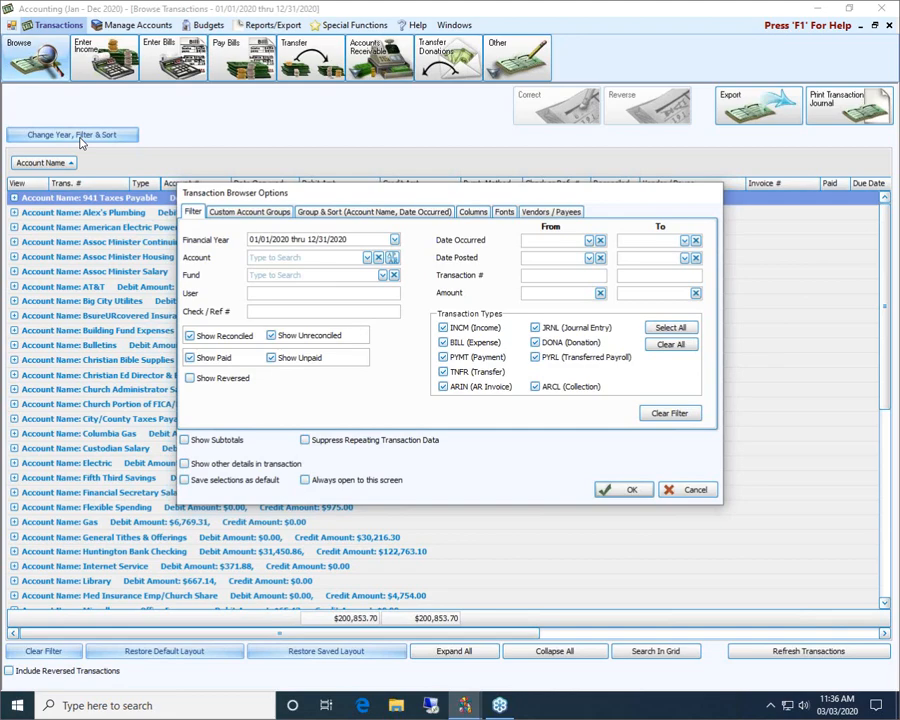
{"action": "left_click", "coordinate": [571, 240]}
{"action": "left_click", "coordinate": [589, 241]}
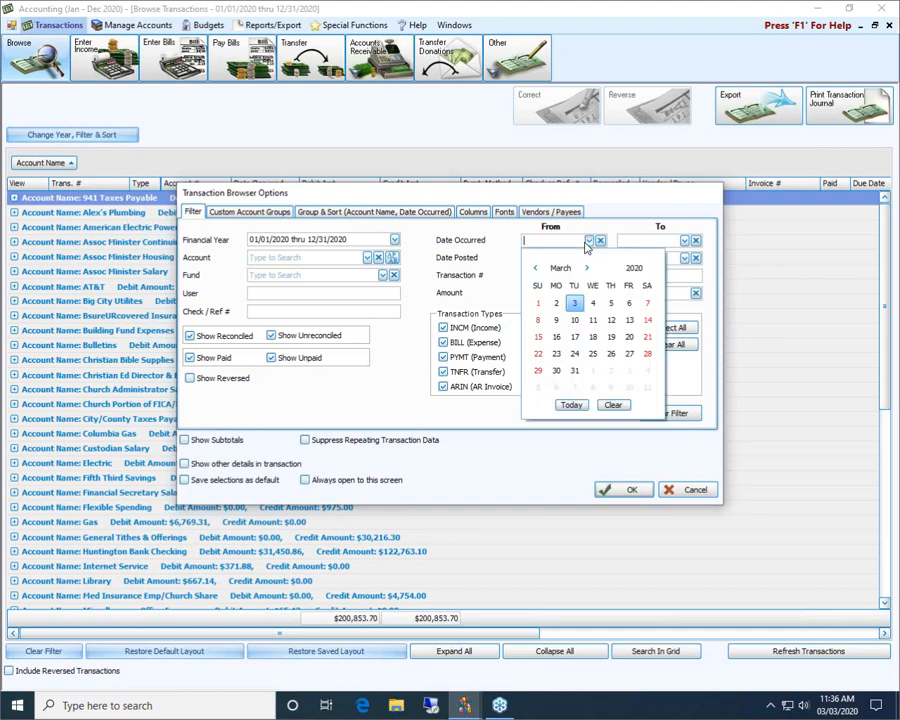
{"action": "left_click", "coordinate": [535, 268]}
{"action": "left_click", "coordinate": [535, 268]}
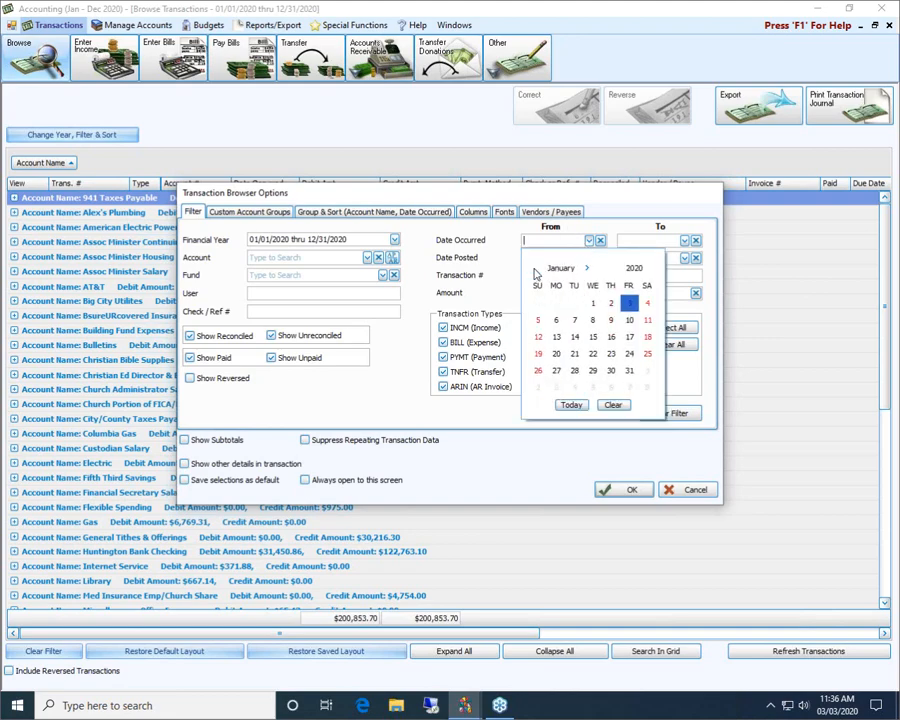
{"action": "left_click", "coordinate": [594, 303]}
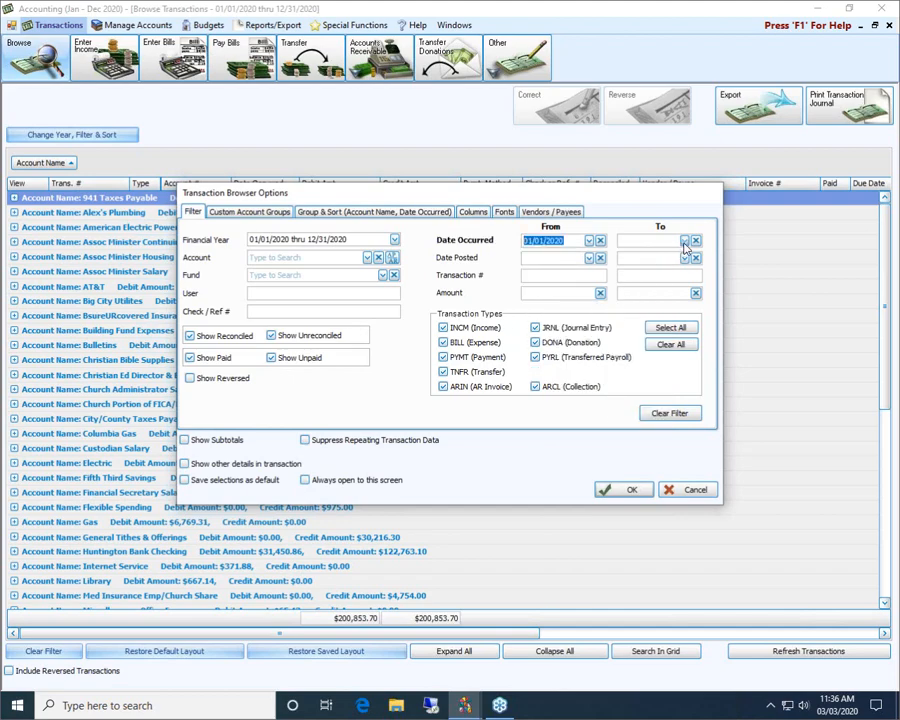
{"action": "left_click", "coordinate": [684, 241]}
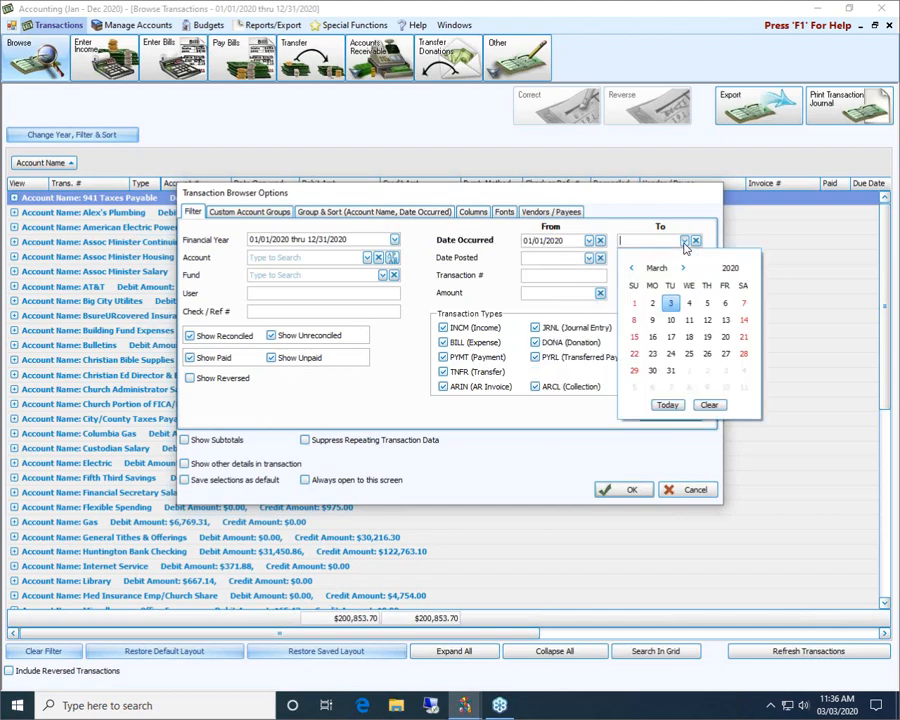
{"action": "left_click", "coordinate": [632, 269]}
{"action": "left_click", "coordinate": [632, 269]}
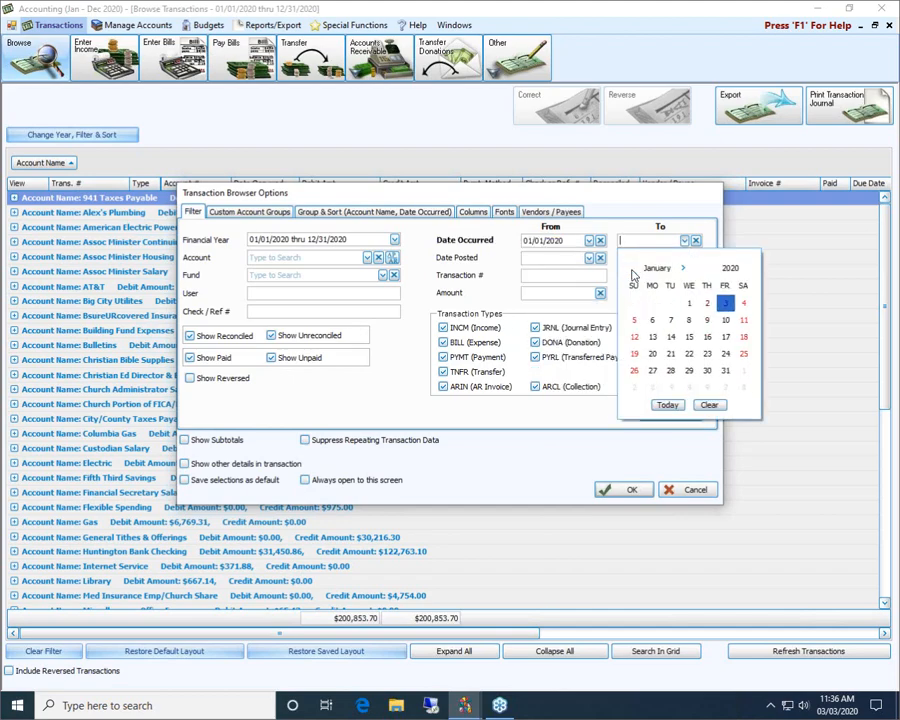
{"action": "left_click", "coordinate": [725, 371]}
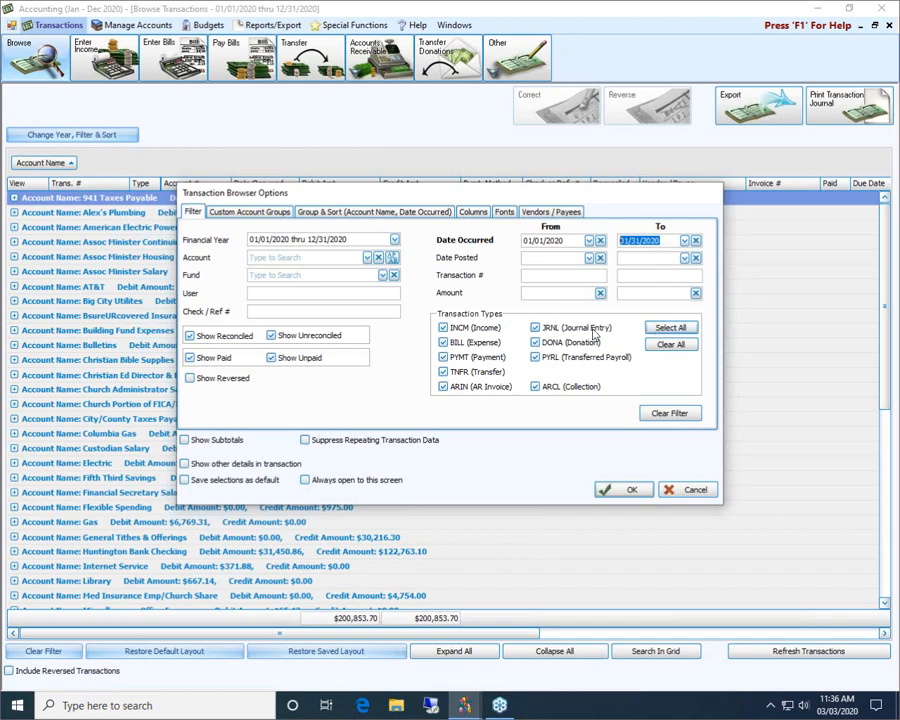
- Limit the filter's transaction types to BILL (Expense) and PYMT (Payment) only
{"action": "left_click", "coordinate": [683, 346]}
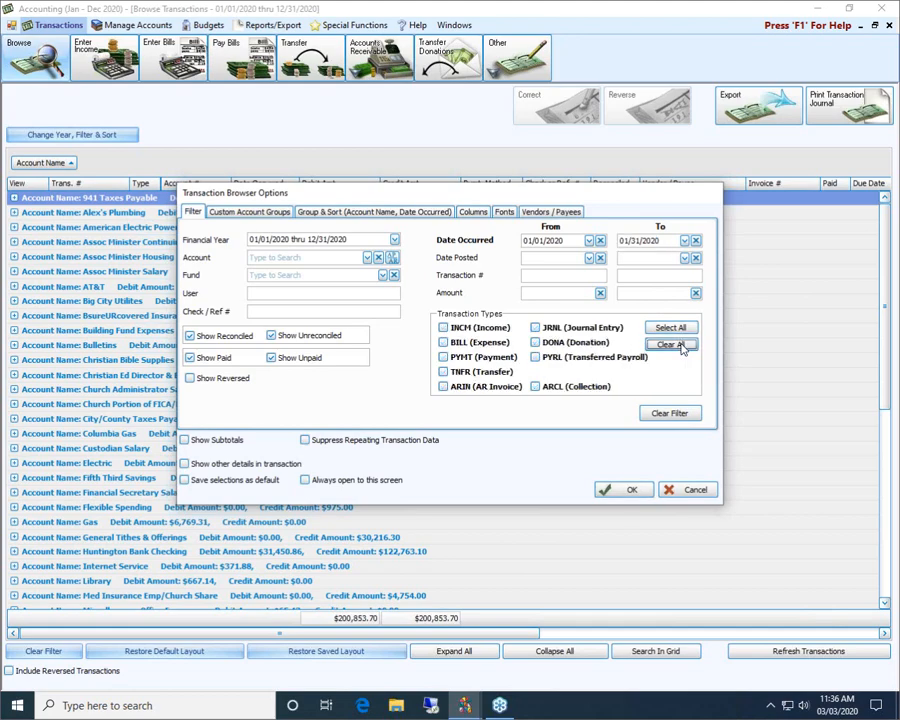
{"action": "left_click", "coordinate": [444, 345]}
{"action": "left_click", "coordinate": [444, 358]}
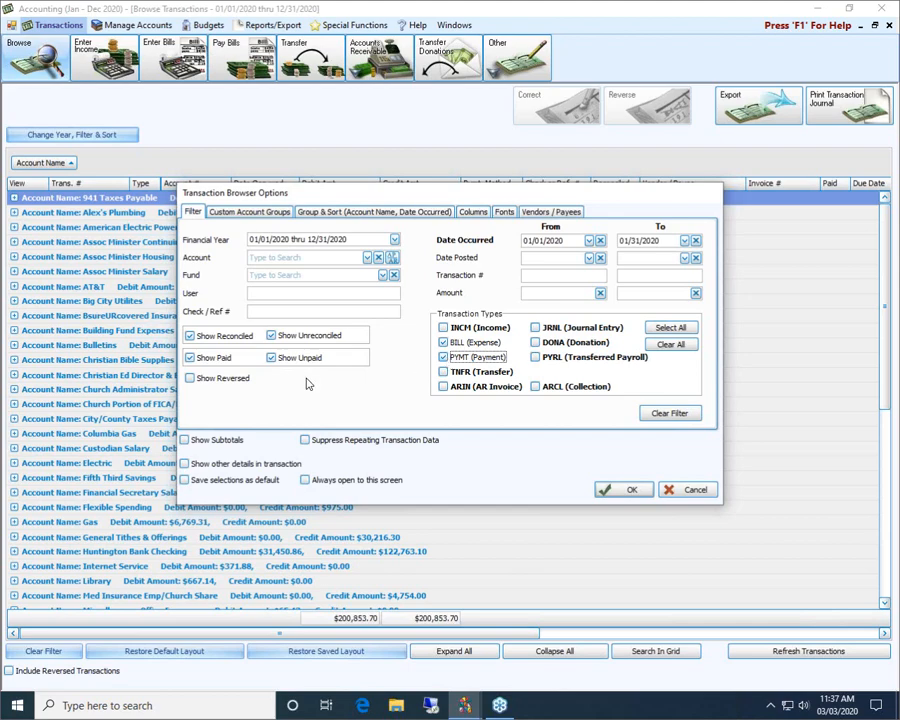
- Enable showing other details in transaction and a separator line on the report for the Account Name group
{"action": "left_click", "coordinate": [185, 465]}
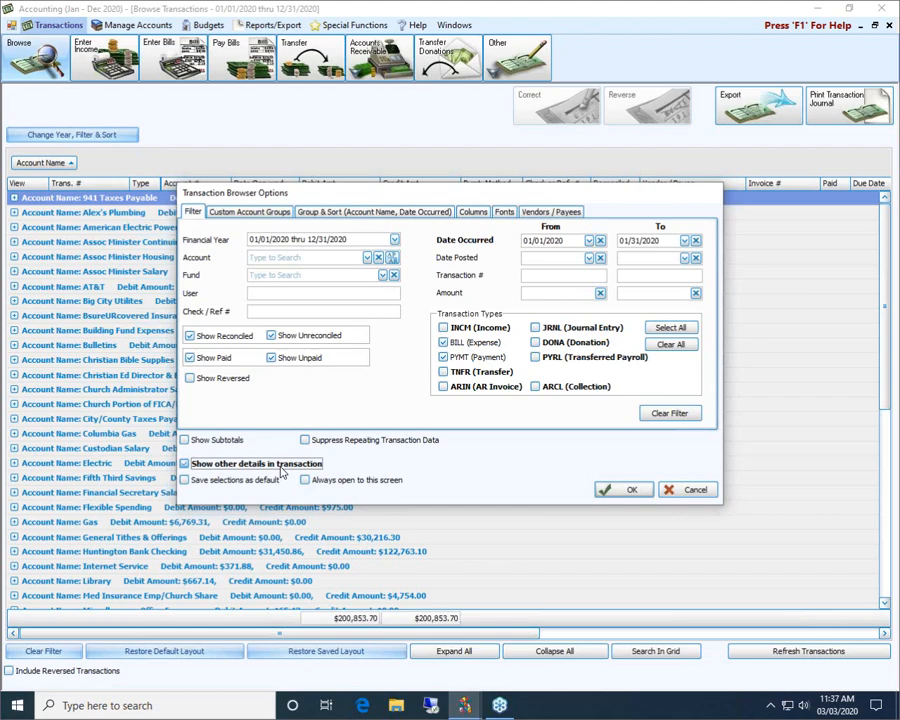
{"action": "left_click", "coordinate": [357, 212]}
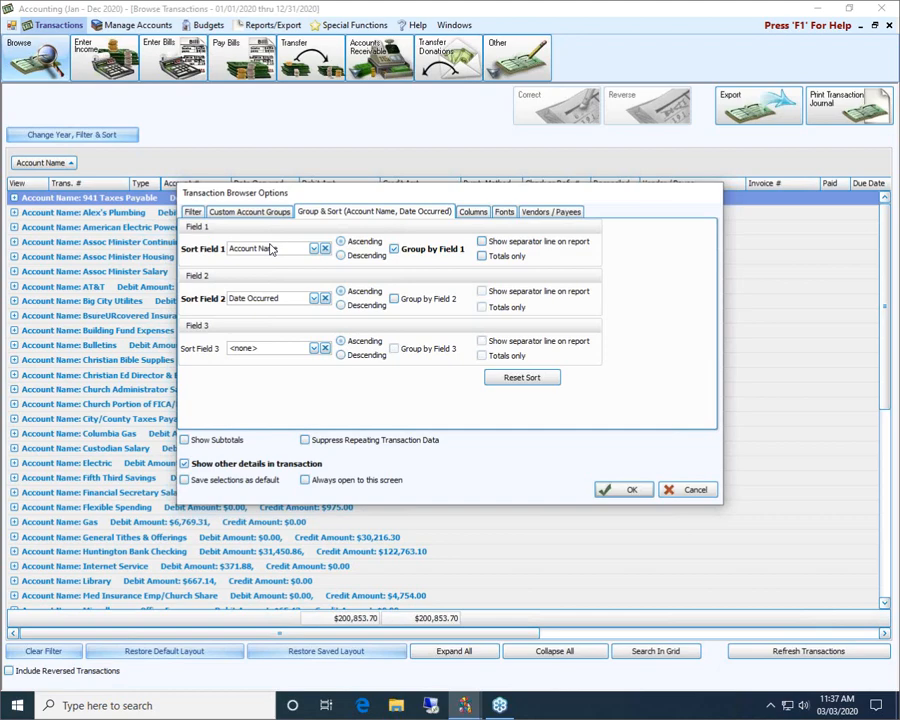
{"action": "left_click", "coordinate": [482, 243]}
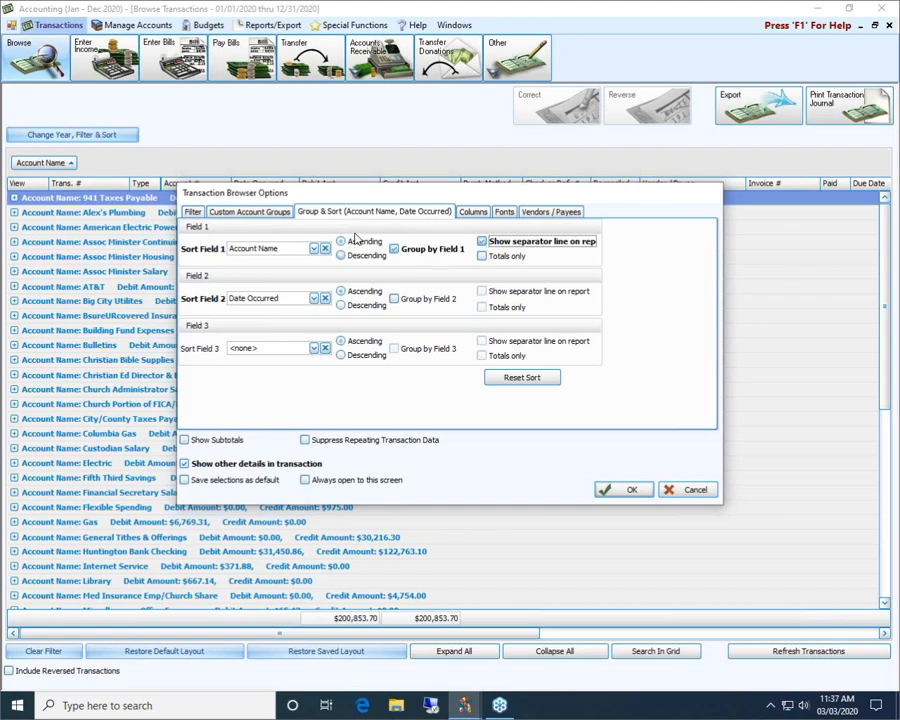
- Remove Deposit Slip, User, Date Posted, Line Item Comments, Transaction Comments, Due Date, Paid, Invoice # and Reconciled from the visible columns
{"action": "left_click", "coordinate": [476, 213]}
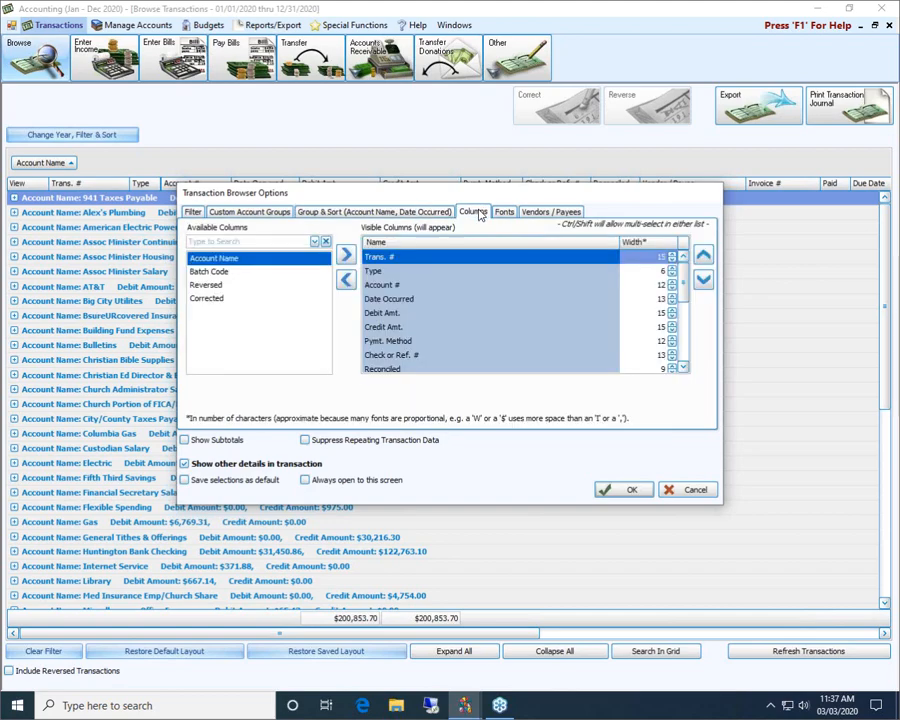
{"action": "left_click", "coordinate": [684, 340]}
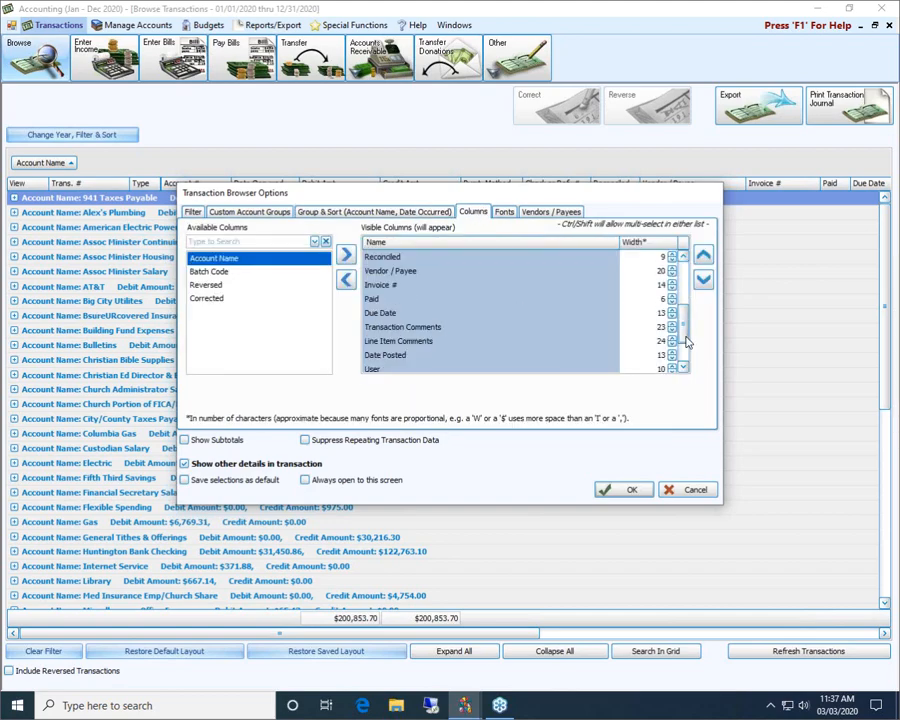
{"action": "left_click", "coordinate": [684, 340]}
{"action": "left_click", "coordinate": [397, 358]}
{"action": "double_click", "coordinate": [397, 358]}
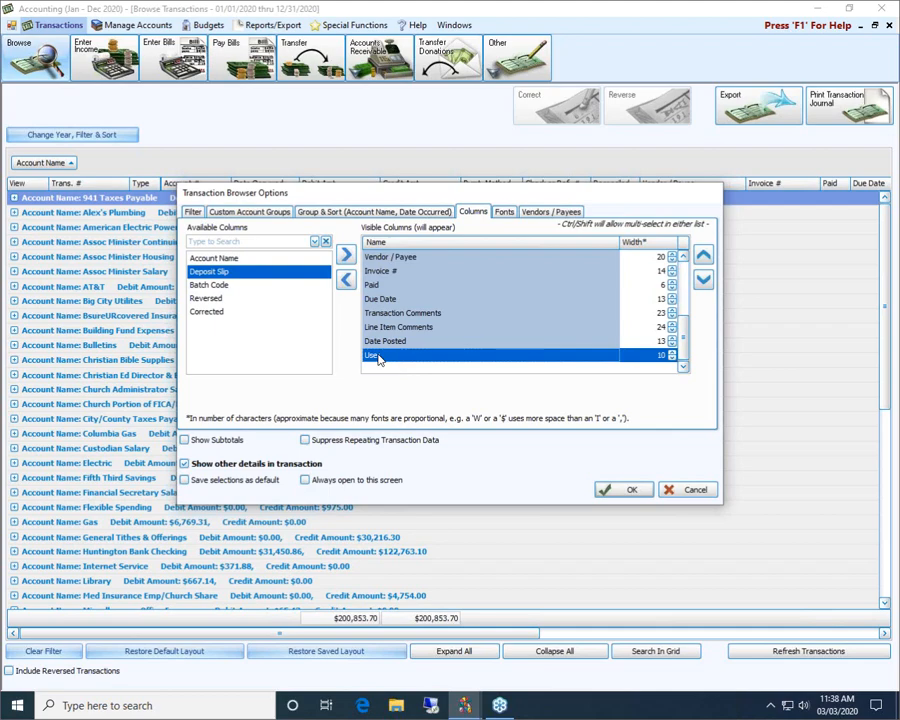
{"action": "double_click", "coordinate": [379, 357]}
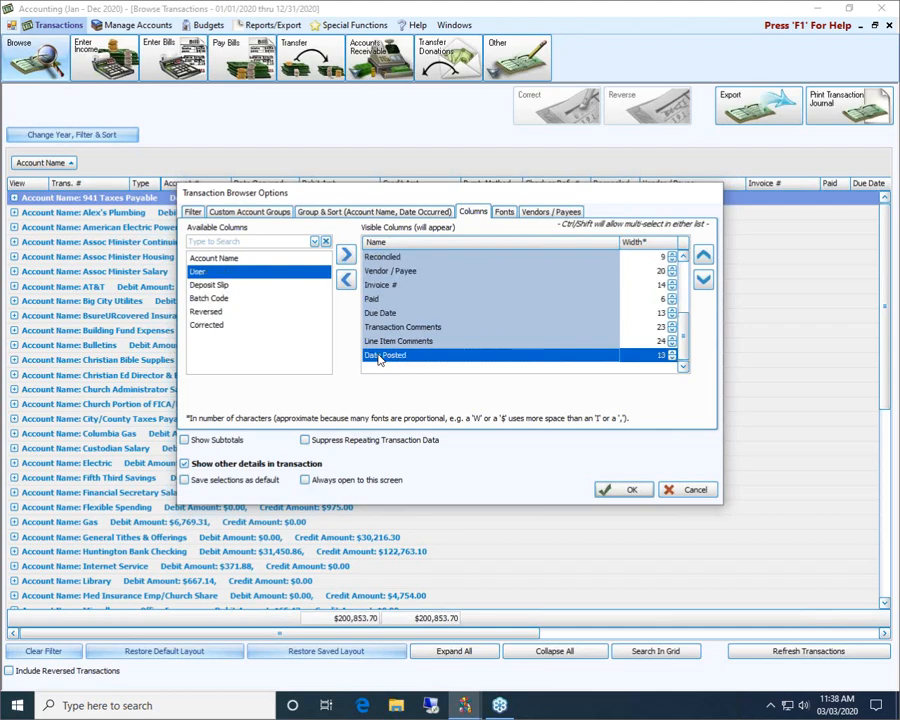
{"action": "double_click", "coordinate": [379, 357]}
{"action": "double_click", "coordinate": [379, 357]}
{"action": "double_click", "coordinate": [379, 357]}
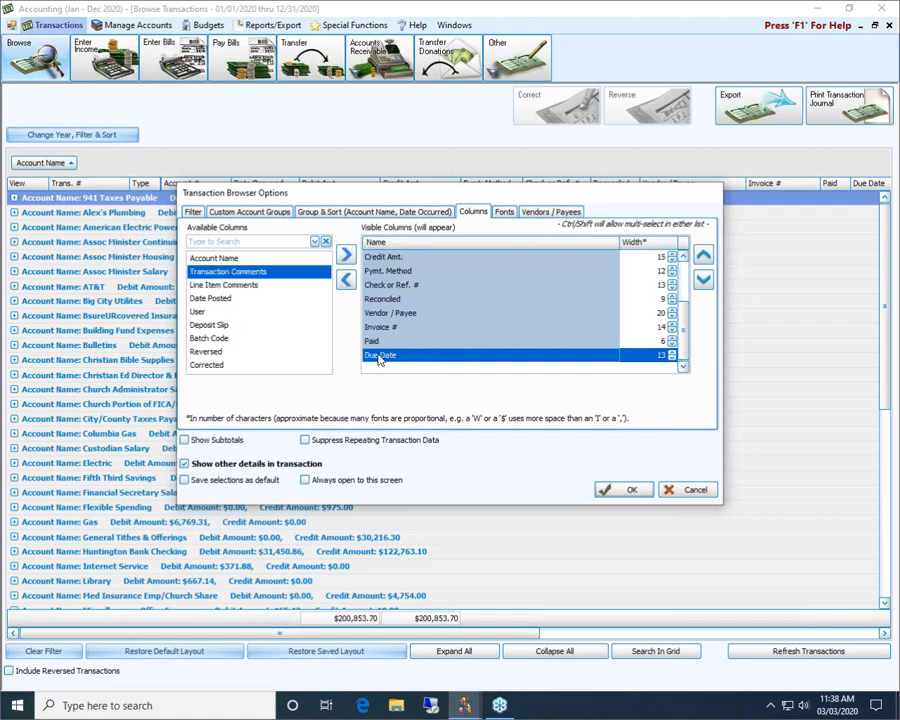
{"action": "double_click", "coordinate": [379, 357]}
{"action": "double_click", "coordinate": [379, 357]}
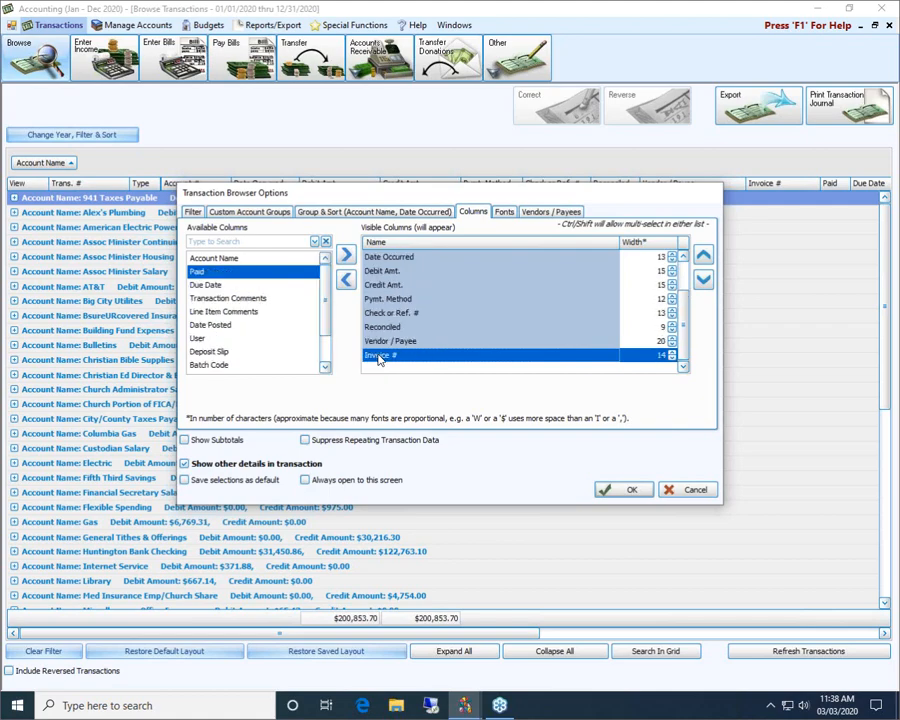
{"action": "double_click", "coordinate": [379, 357]}
{"action": "left_click", "coordinate": [391, 343]}
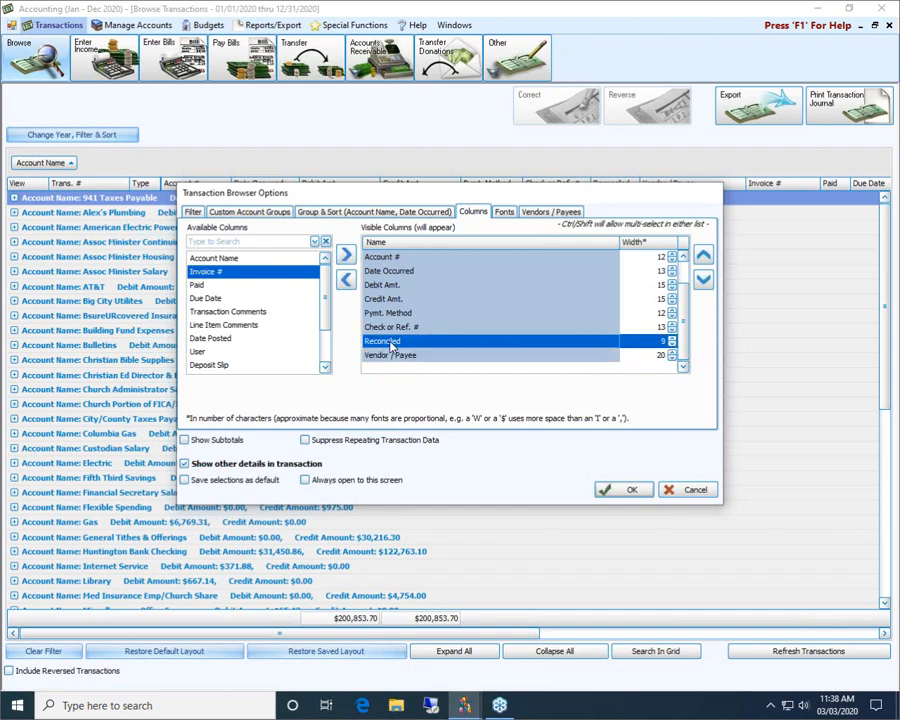
{"action": "double_click", "coordinate": [391, 343]}
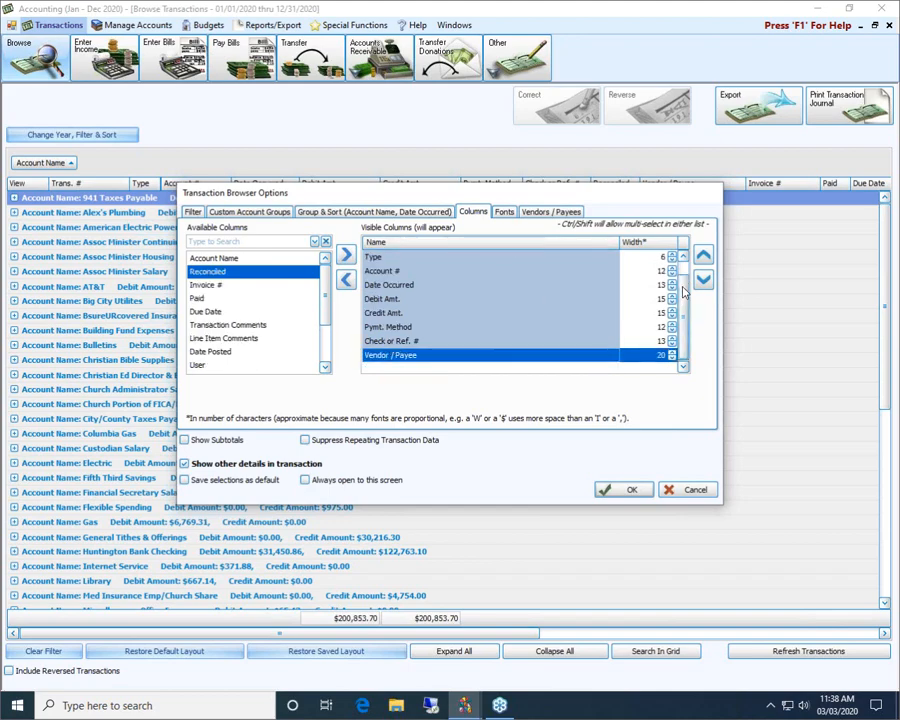
- Apply the transaction browser options and expand the American Electric Power and AT&T account groups
{"action": "left_click_drag", "start_coordinate": [683, 291], "coordinate": [683, 280]}
{"action": "scroll", "coordinate": [683, 280], "scroll_direction": "down", "scroll_amount": 1}
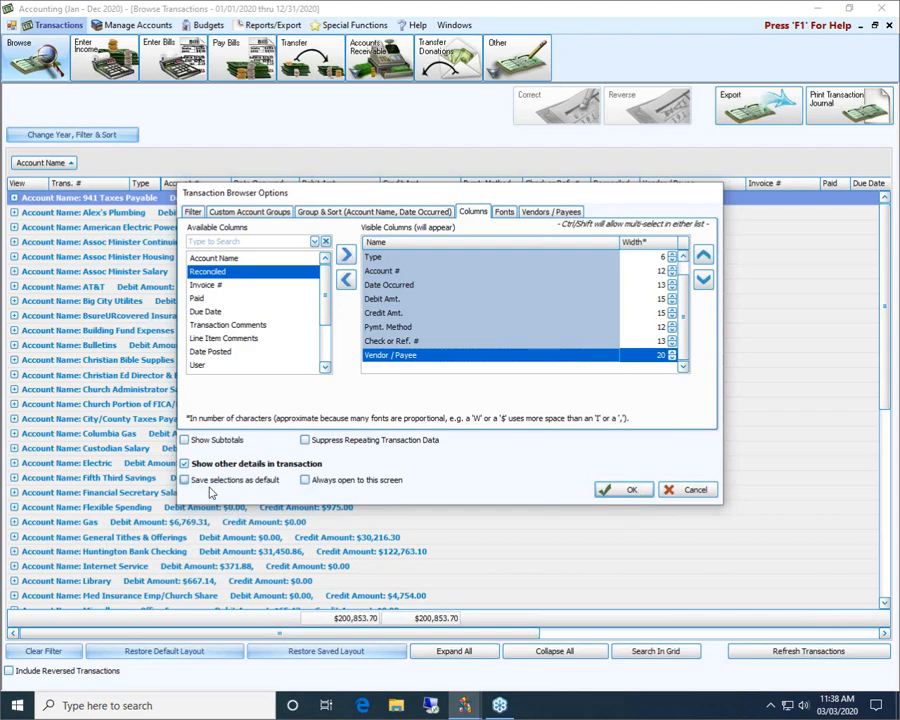
{"action": "left_click", "coordinate": [605, 490]}
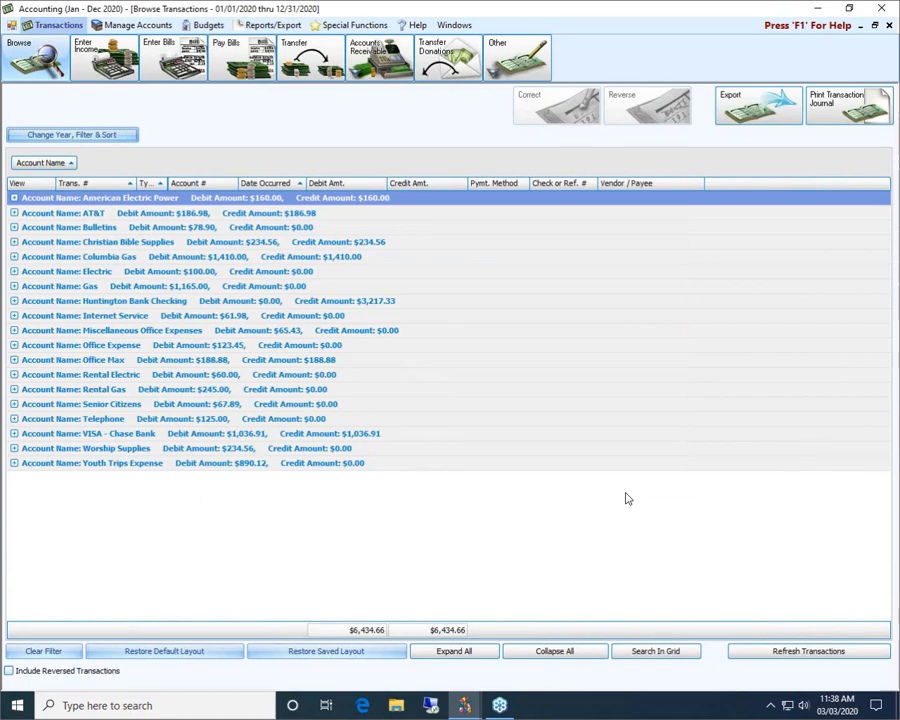
{"action": "left_click", "coordinate": [14, 198]}
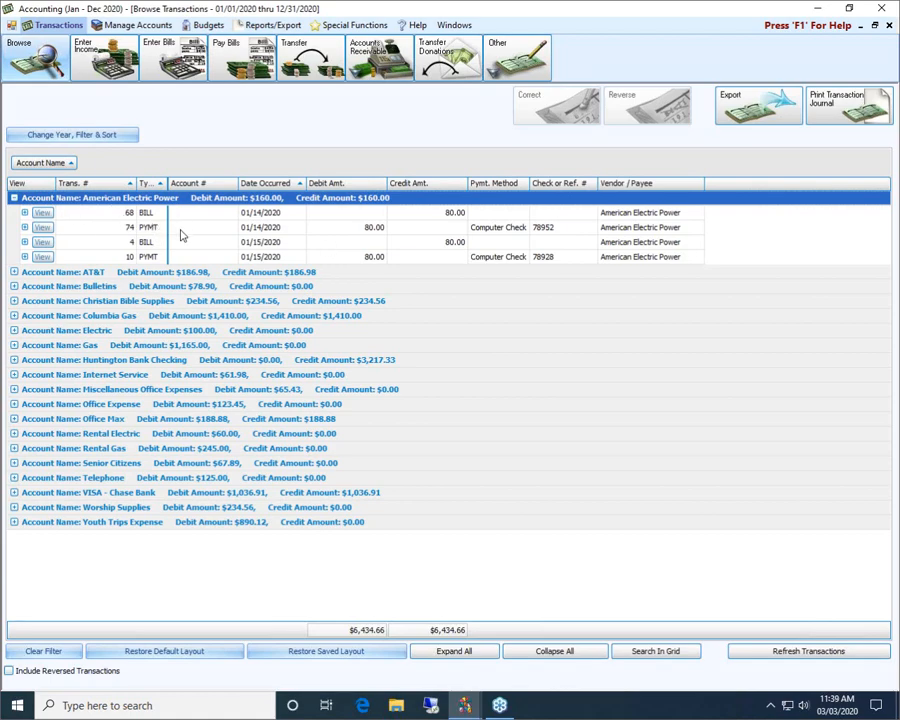
{"action": "left_click", "coordinate": [14, 272]}
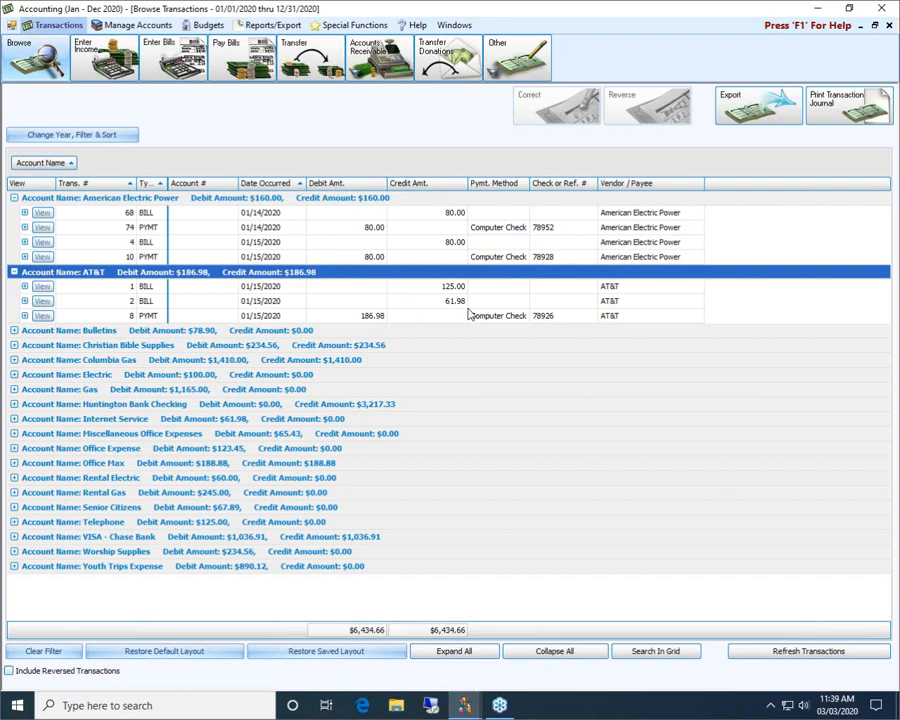
- Preview the transaction journal at 100% zoom, examine the first page's bill and payment details, and close the preview
{"action": "left_click", "coordinate": [841, 105]}
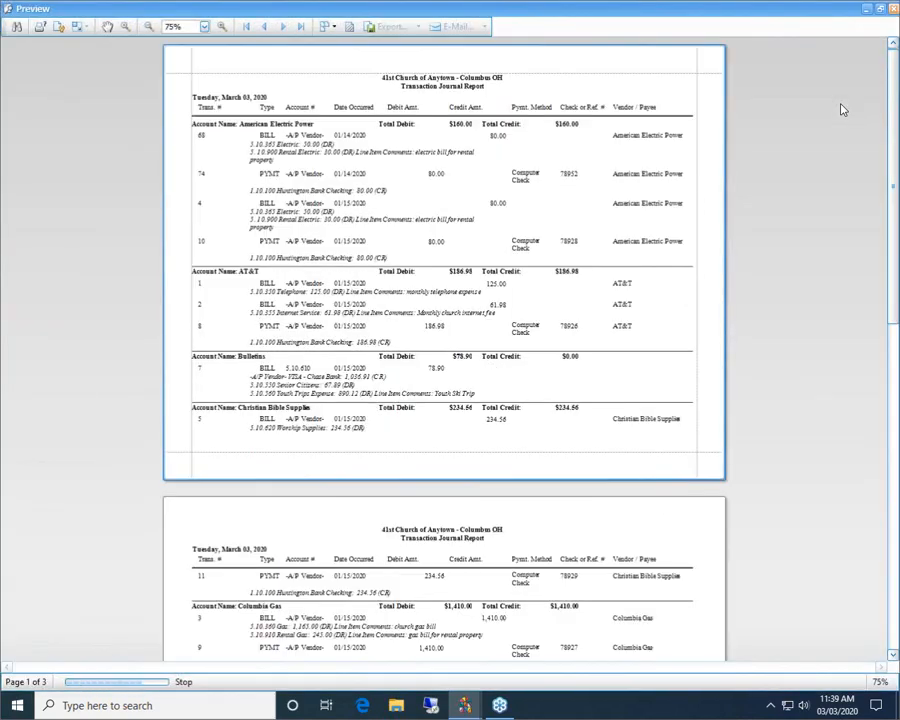
{"action": "left_click", "coordinate": [222, 26]}
{"action": "left_click", "coordinate": [222, 26]}
{"action": "left_click", "coordinate": [222, 26]}
{"action": "left_click", "coordinate": [222, 26]}
{"action": "left_click", "coordinate": [222, 26]}
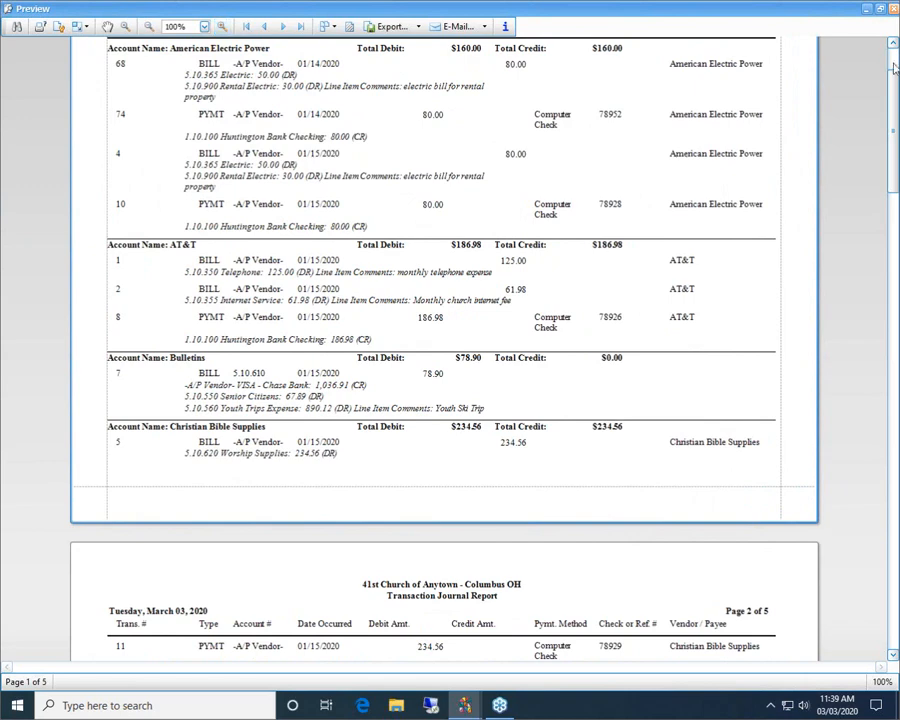
{"action": "left_click_drag", "start_coordinate": [894, 72], "coordinate": [895, 47]}
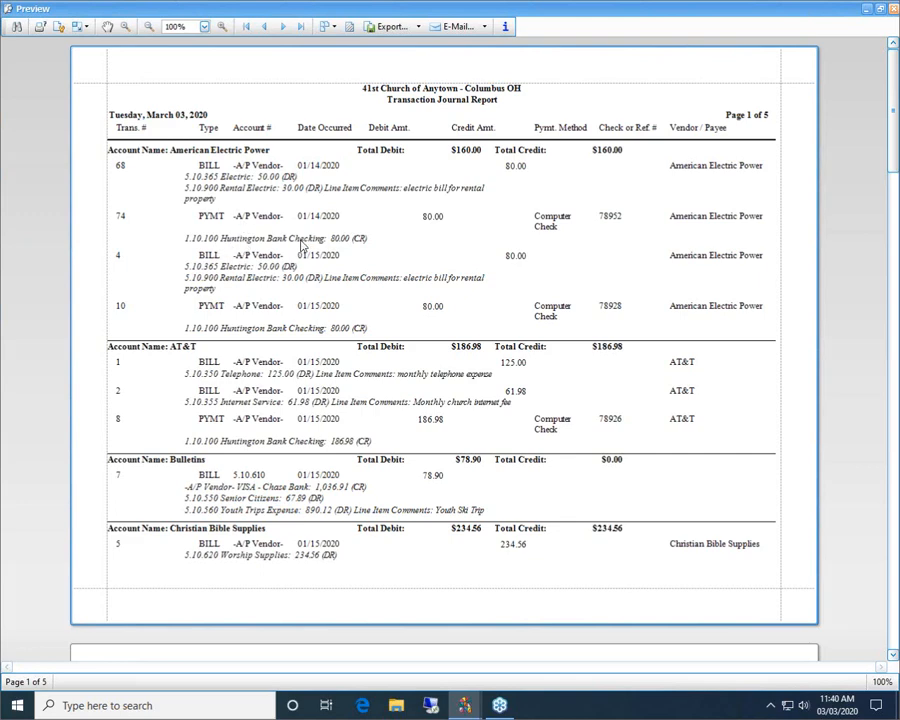
{"action": "left_click", "coordinate": [893, 9]}
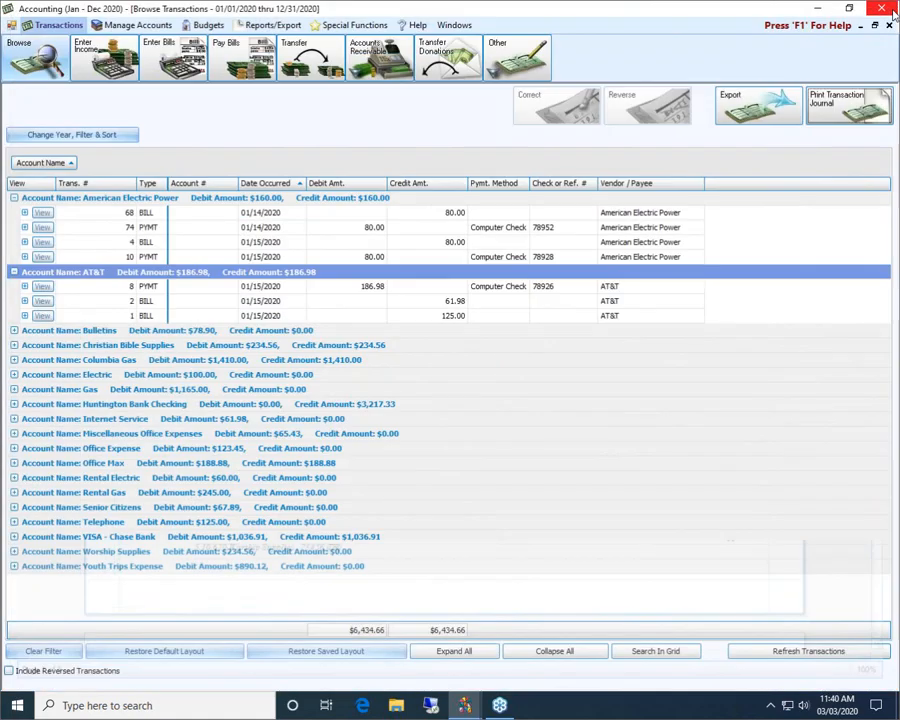
- Turn off showing other details in transaction, then preview the transaction journal without them and close the preview
{"action": "left_click", "coordinate": [60, 136]}
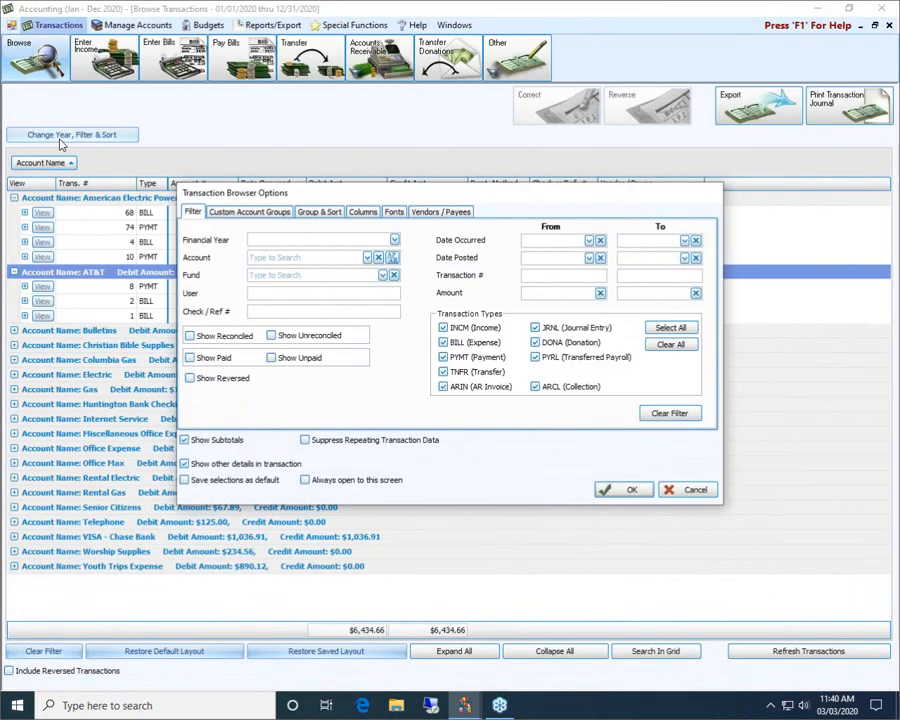
{"action": "left_click", "coordinate": [185, 464]}
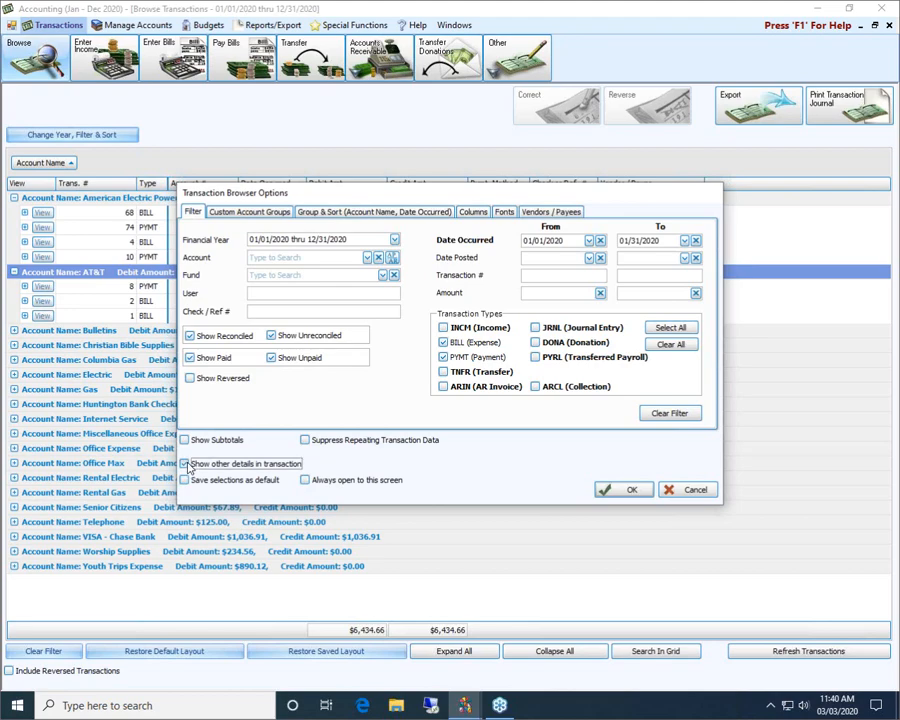
{"action": "left_click", "coordinate": [636, 490]}
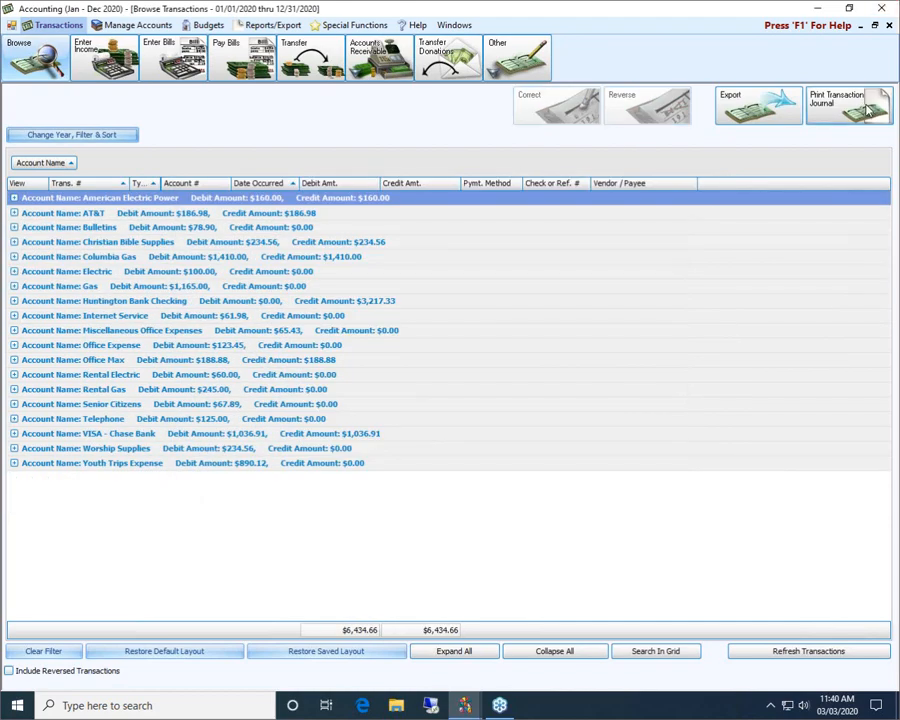
{"action": "left_click", "coordinate": [869, 110]}
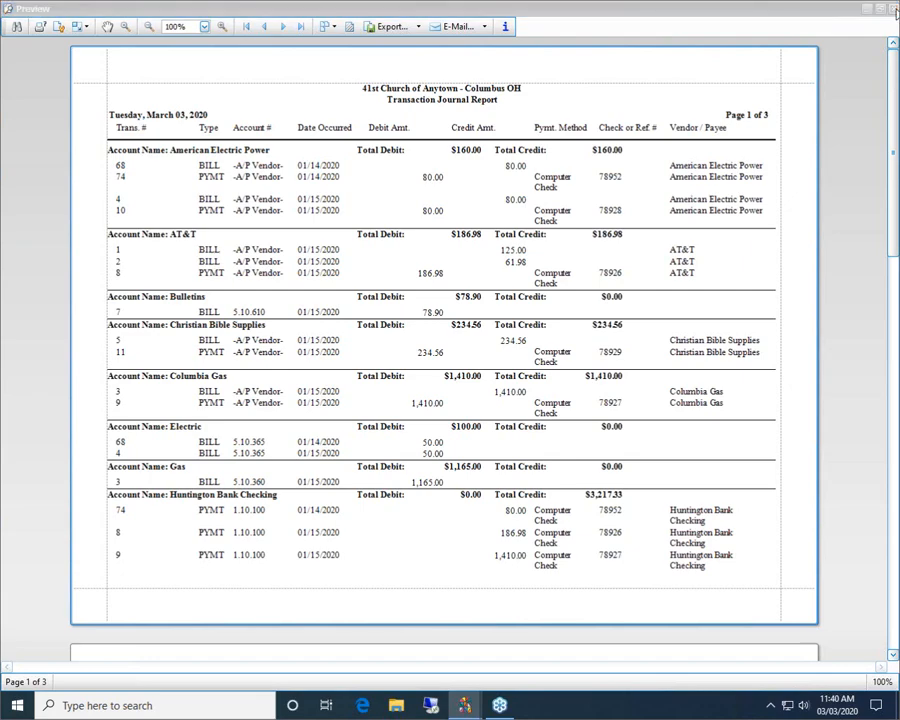
{"action": "left_click", "coordinate": [893, 9]}
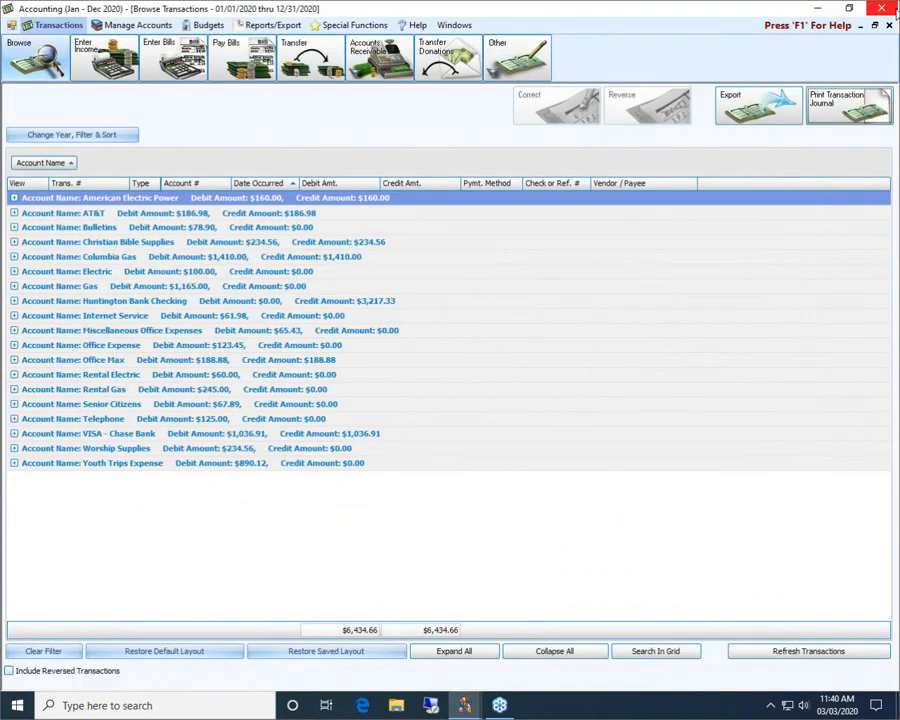
- Re-enable showing other details in transaction and apply the transaction browser options
{"action": "left_click", "coordinate": [62, 136]}
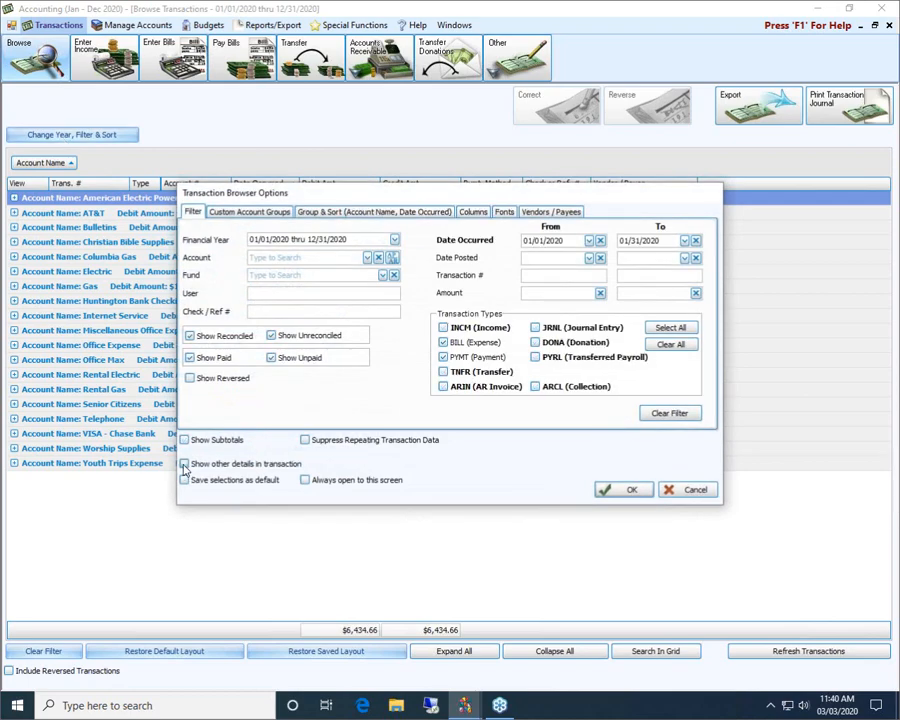
{"action": "left_click", "coordinate": [185, 465]}
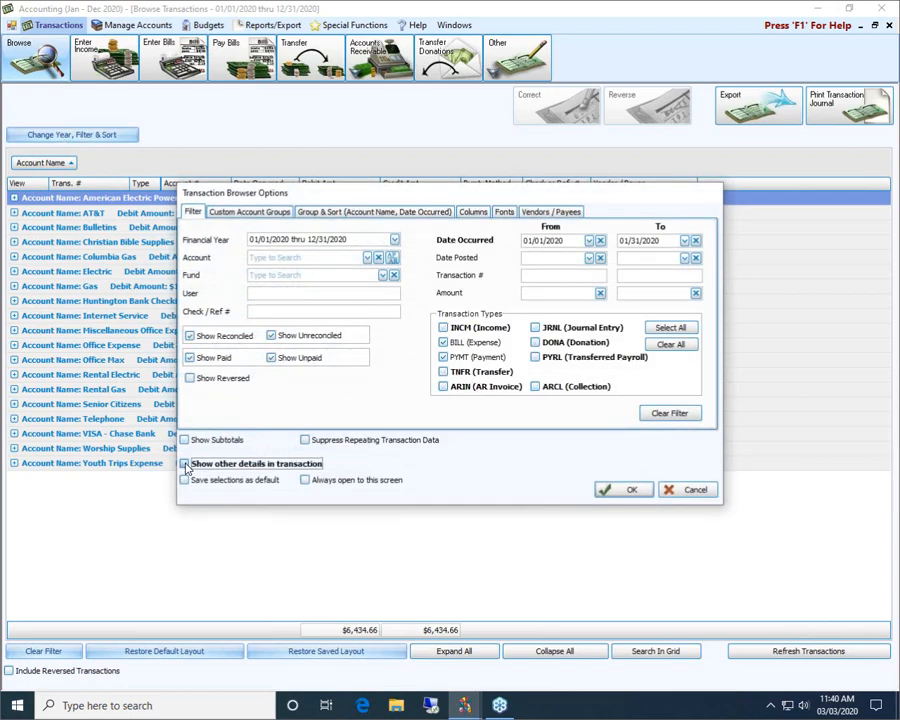
{"action": "left_click", "coordinate": [621, 491]}
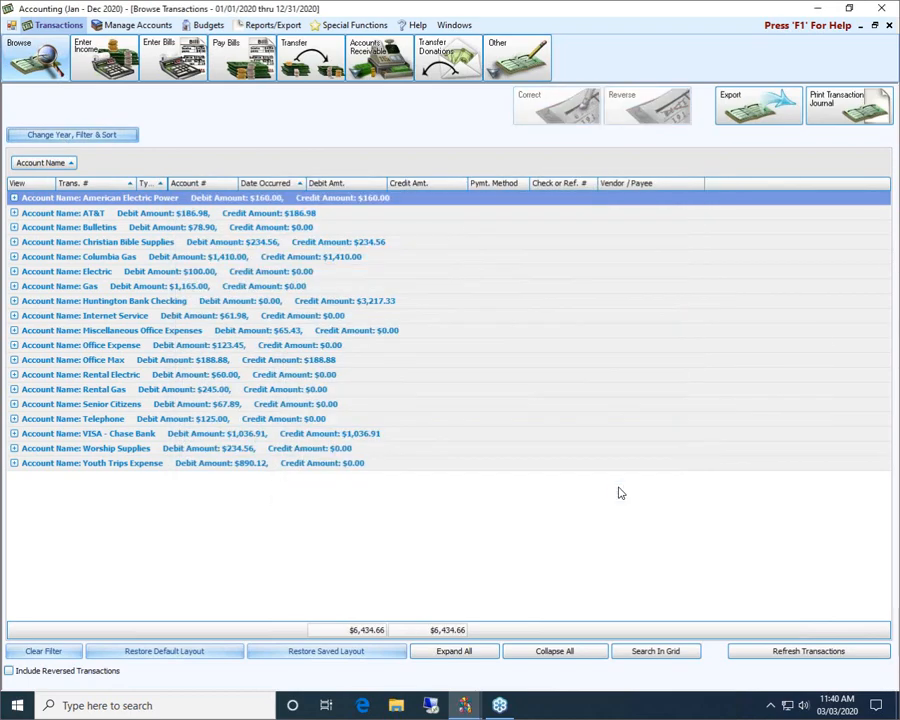
- Generate the transaction journal preview with other details and review its account groups through page 4
{"action": "left_click", "coordinate": [848, 104]}
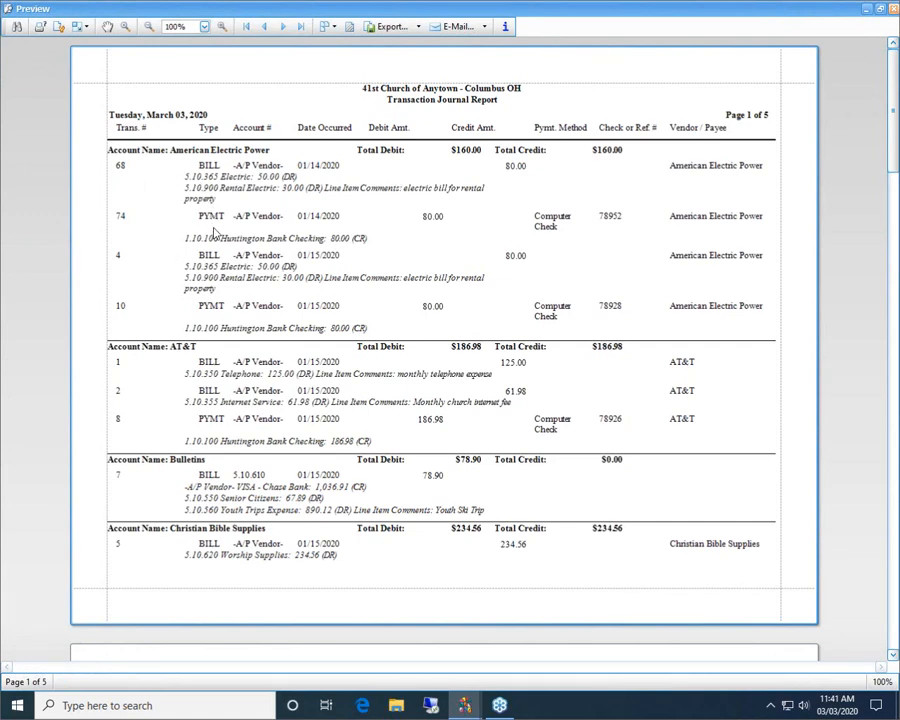
{"action": "scroll", "coordinate": [245, 393], "scroll_direction": "down", "scroll_amount": 3}
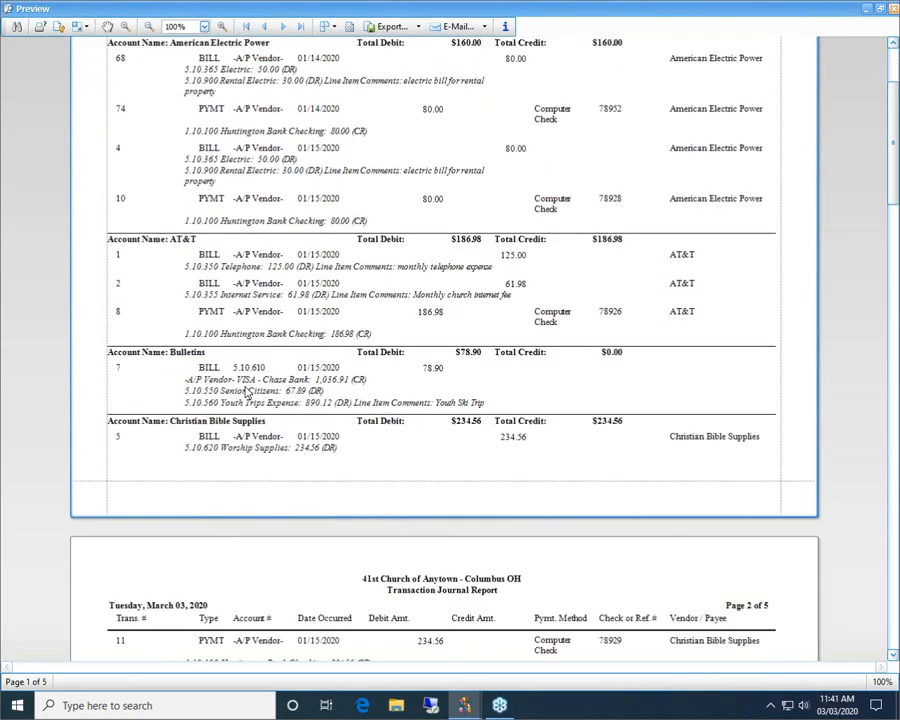
{"action": "scroll", "coordinate": [245, 393], "scroll_direction": "down", "scroll_amount": 9}
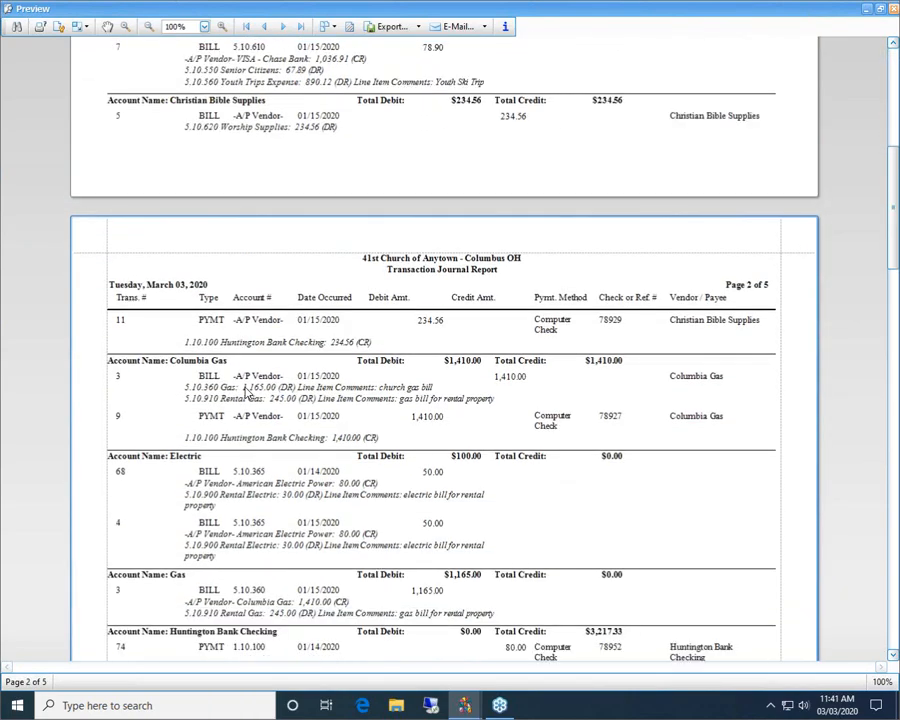
{"action": "scroll", "coordinate": [245, 393], "scroll_direction": "down", "scroll_amount": 13}
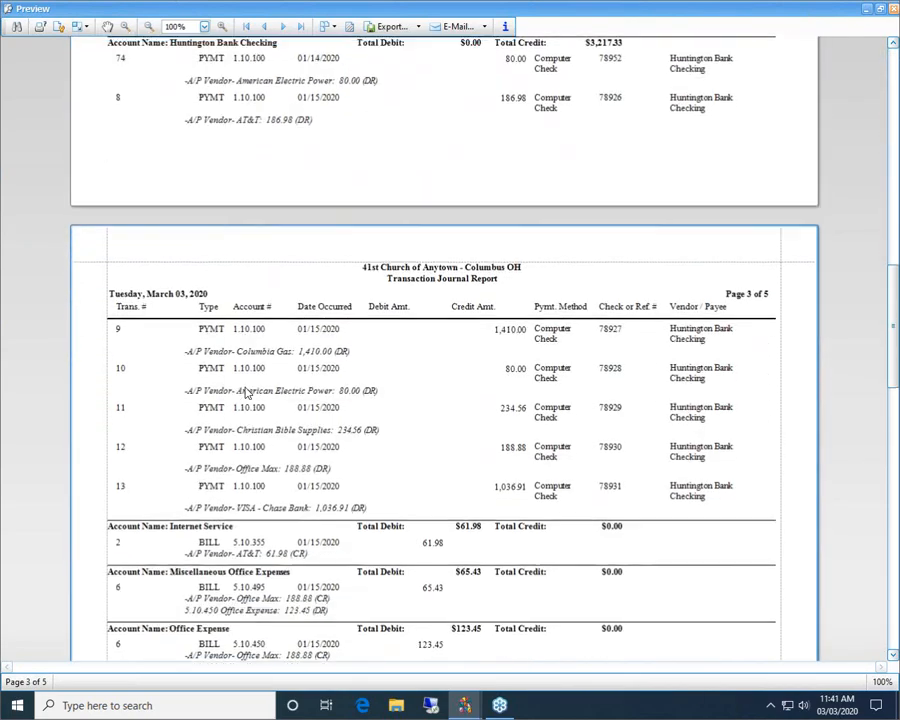
{"action": "scroll", "coordinate": [245, 393], "scroll_direction": "down", "scroll_amount": 5}
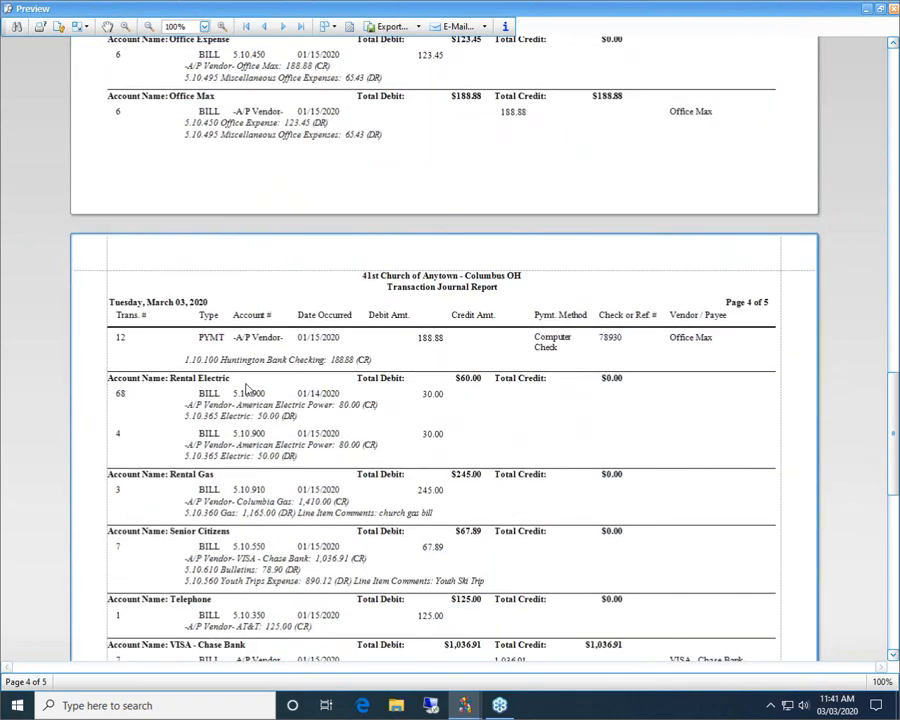